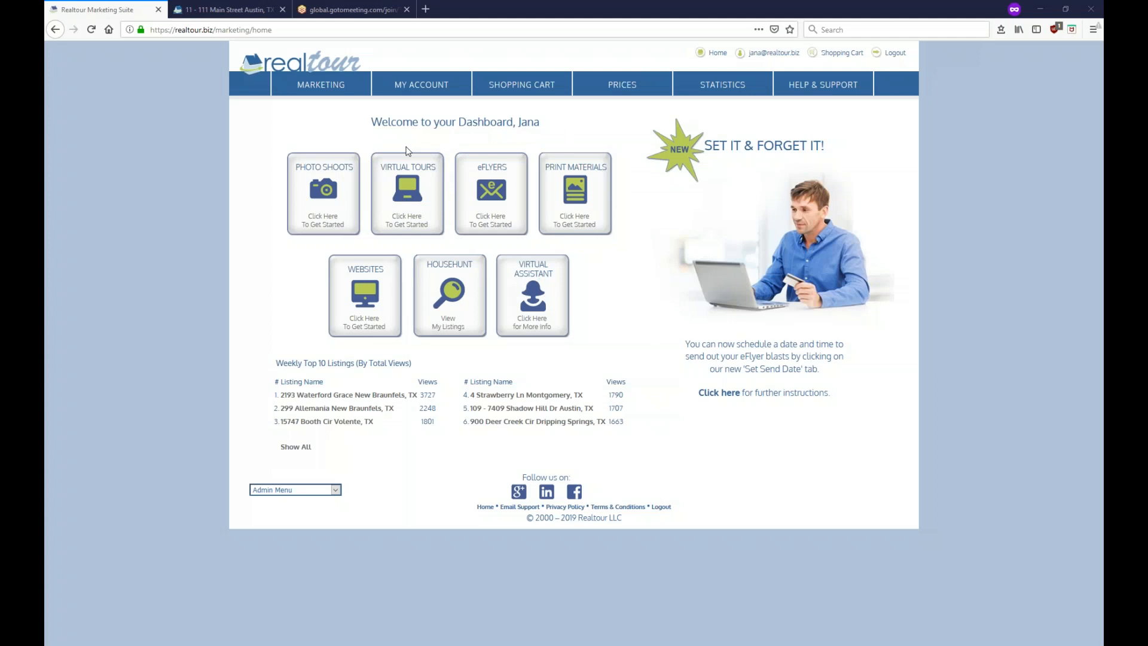
- Start a new listing in the virtual tour creator and enter the property's street address
click(405, 222)
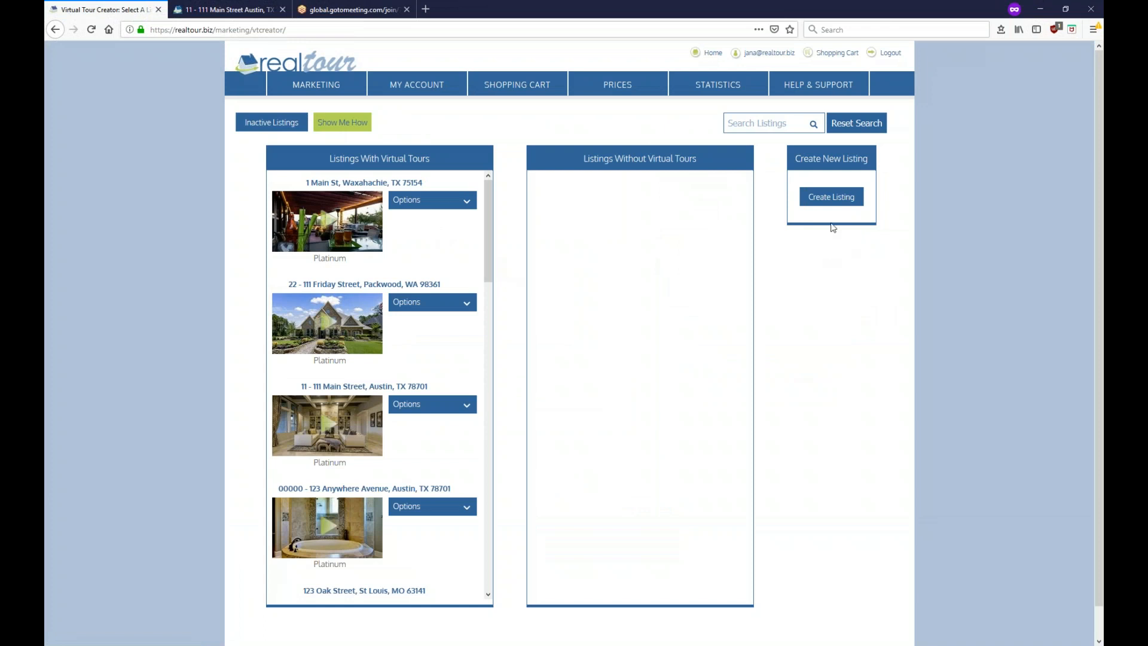
click(832, 197)
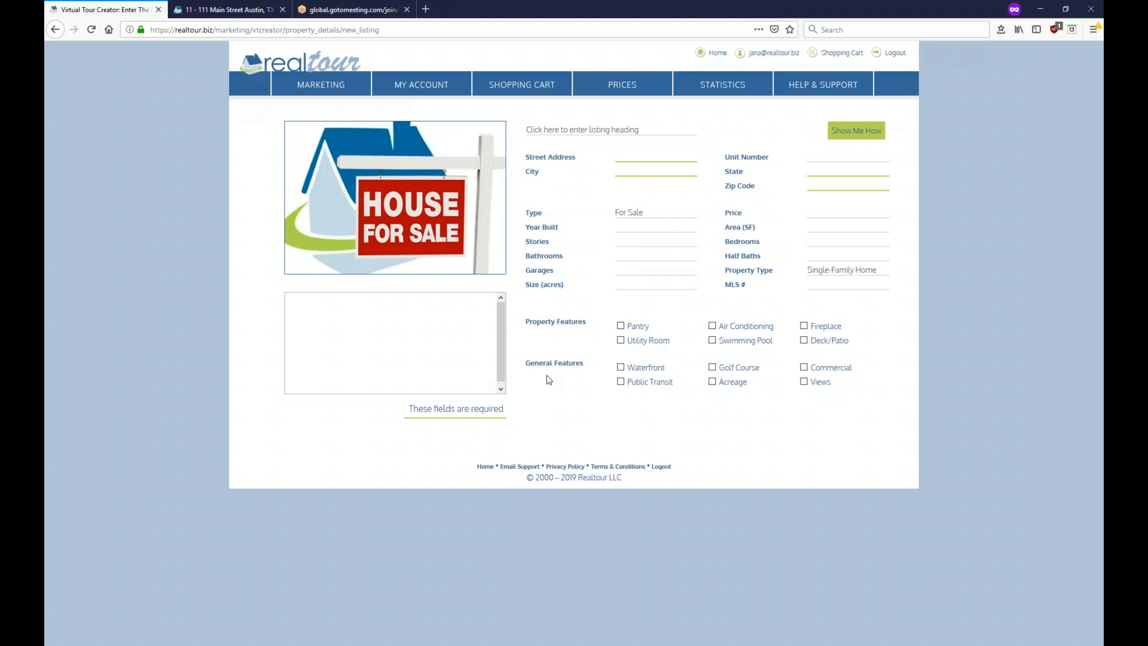
click(674, 161)
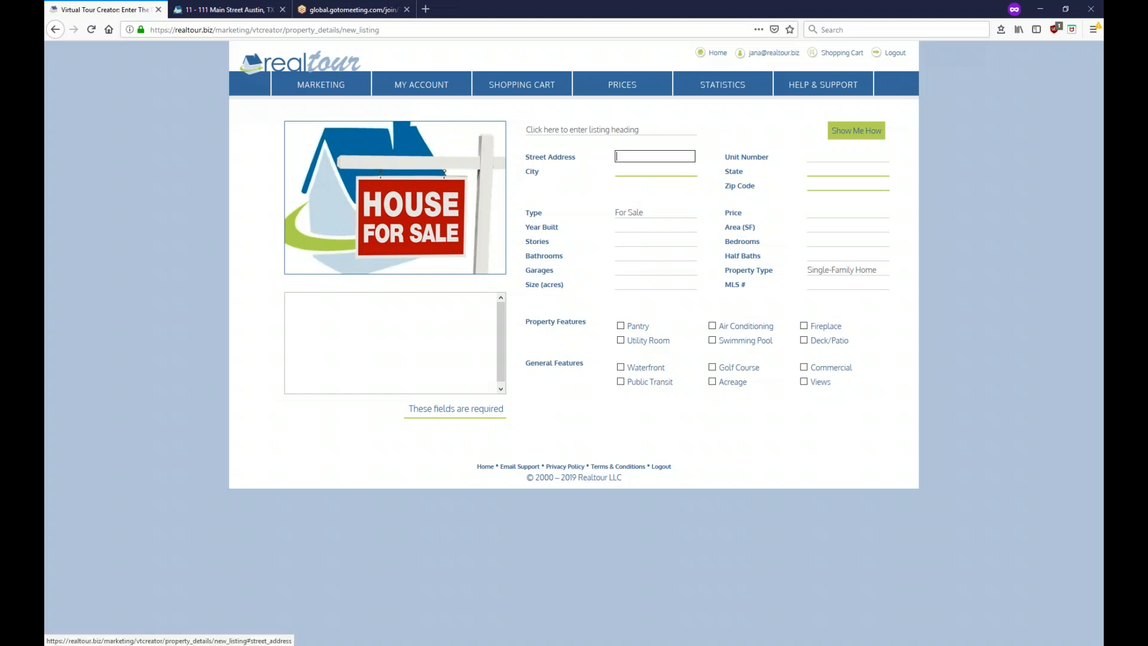
text(123)
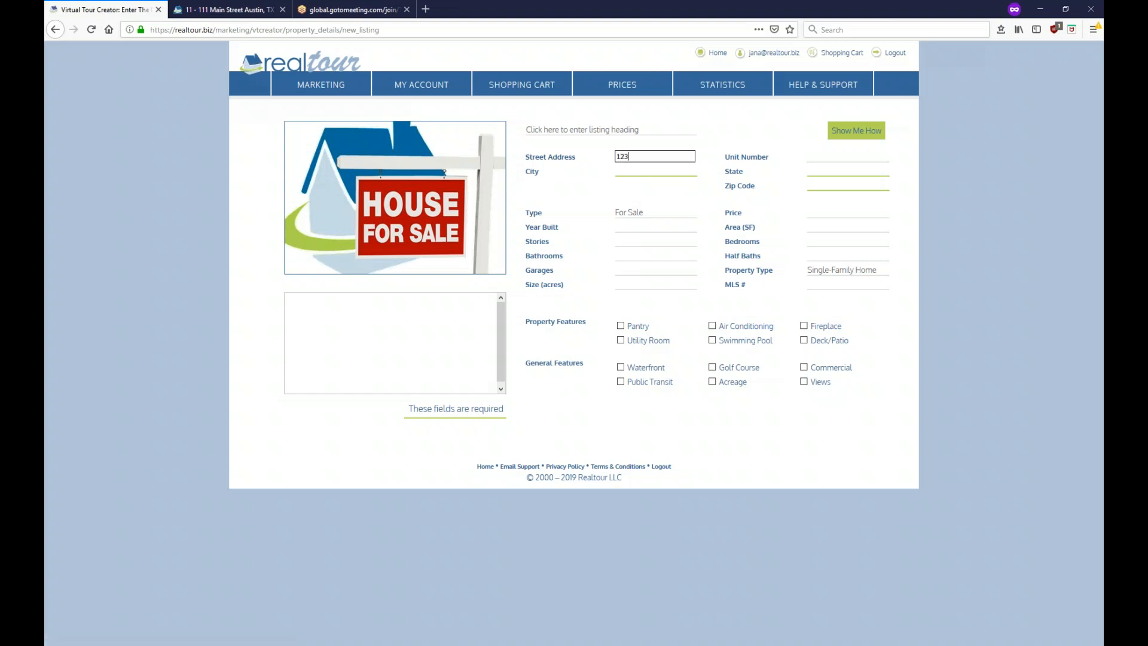
text( Main Street)
- Complete the property's city, state and zip code, and create the listing with the option to upload own photography
click(662, 170)
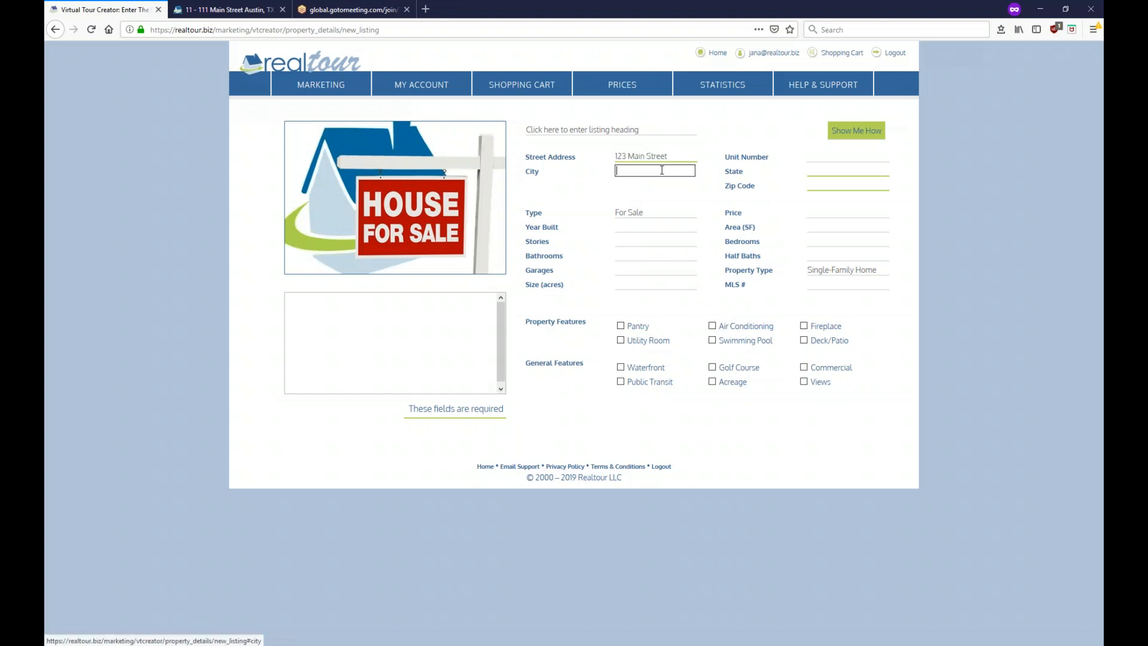
text(Austin)
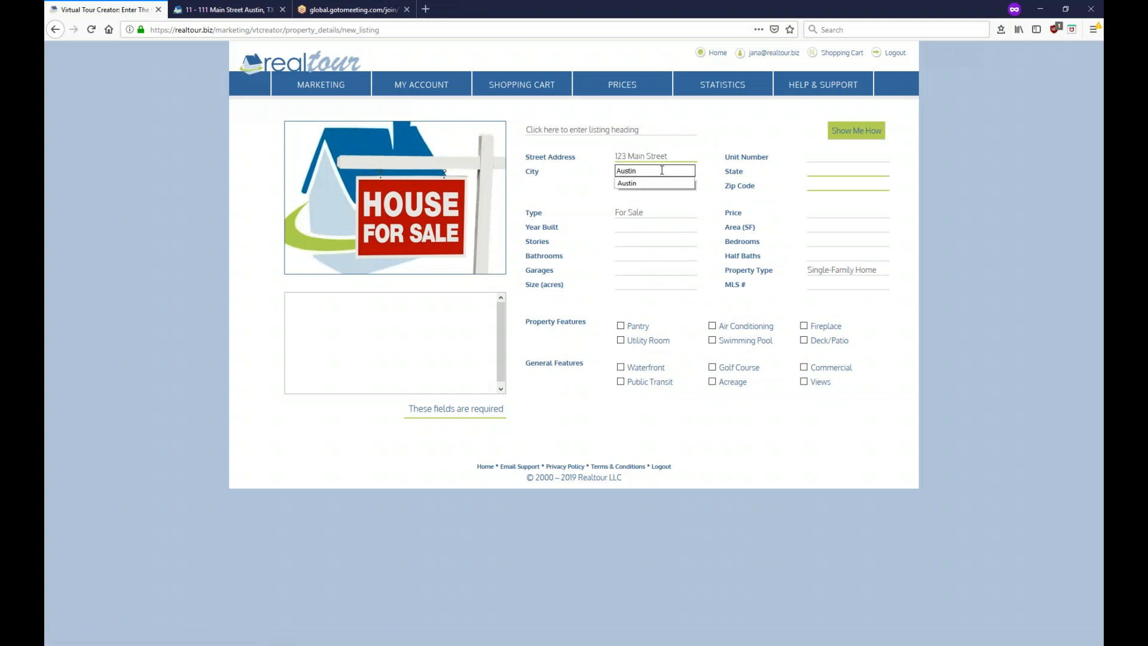
click(817, 173)
text(tx)
click(827, 187)
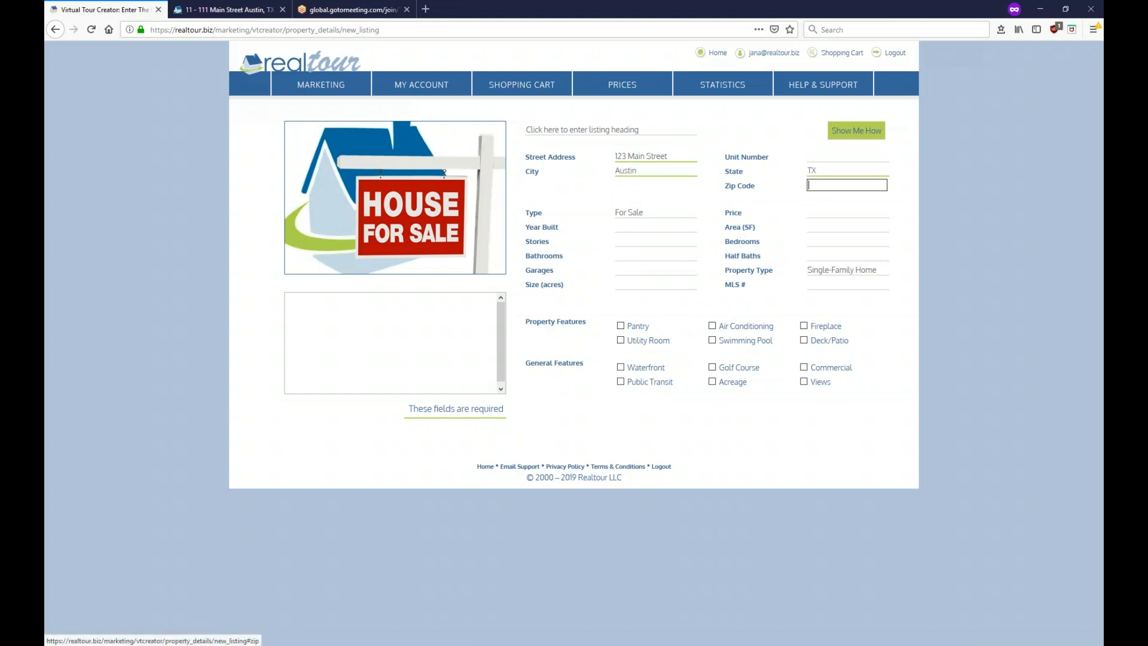
text(78701)
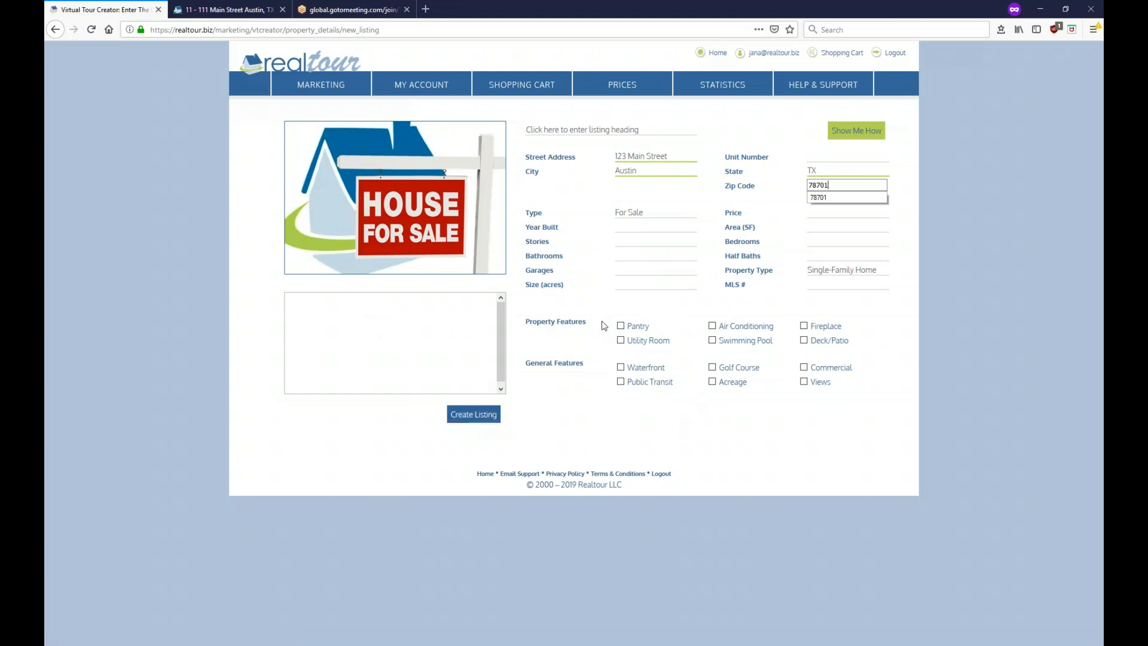
click(472, 420)
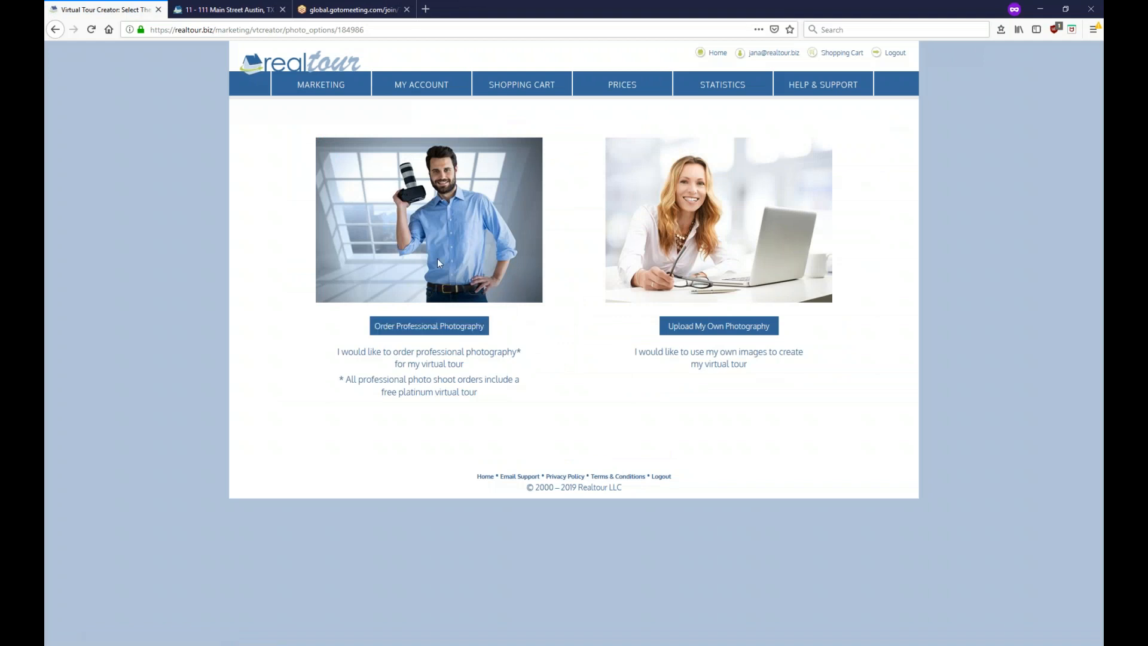
click(719, 328)
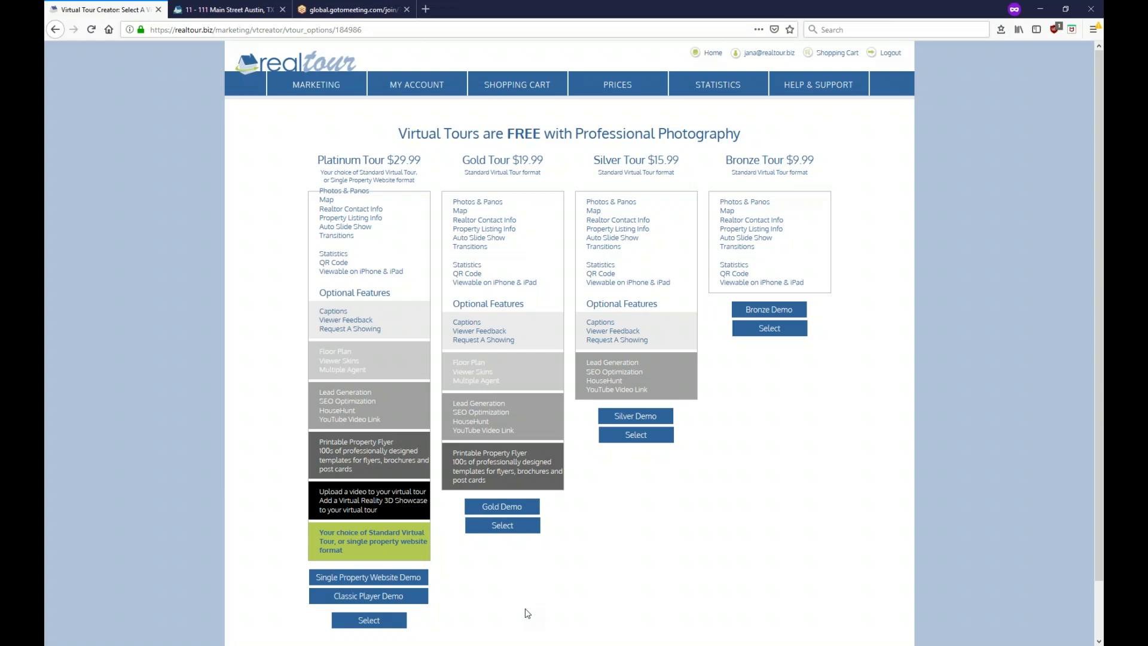
- Return to the virtual tours overview and open the third listing that has a virtual tour for editing
click(305, 60)
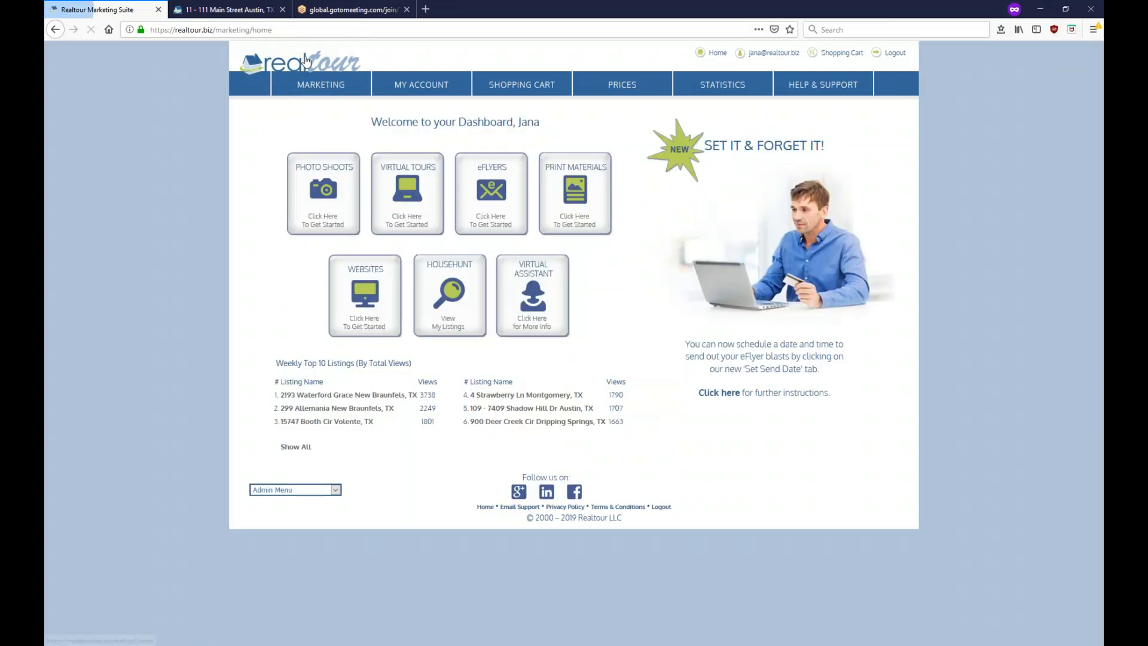
click(405, 222)
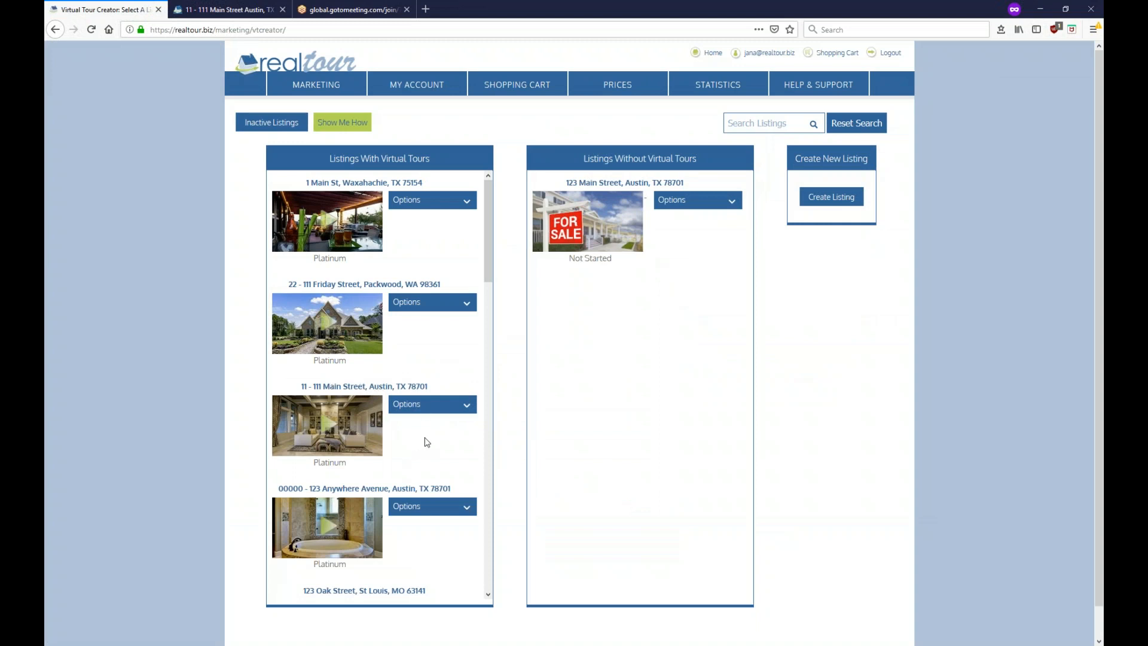
click(468, 409)
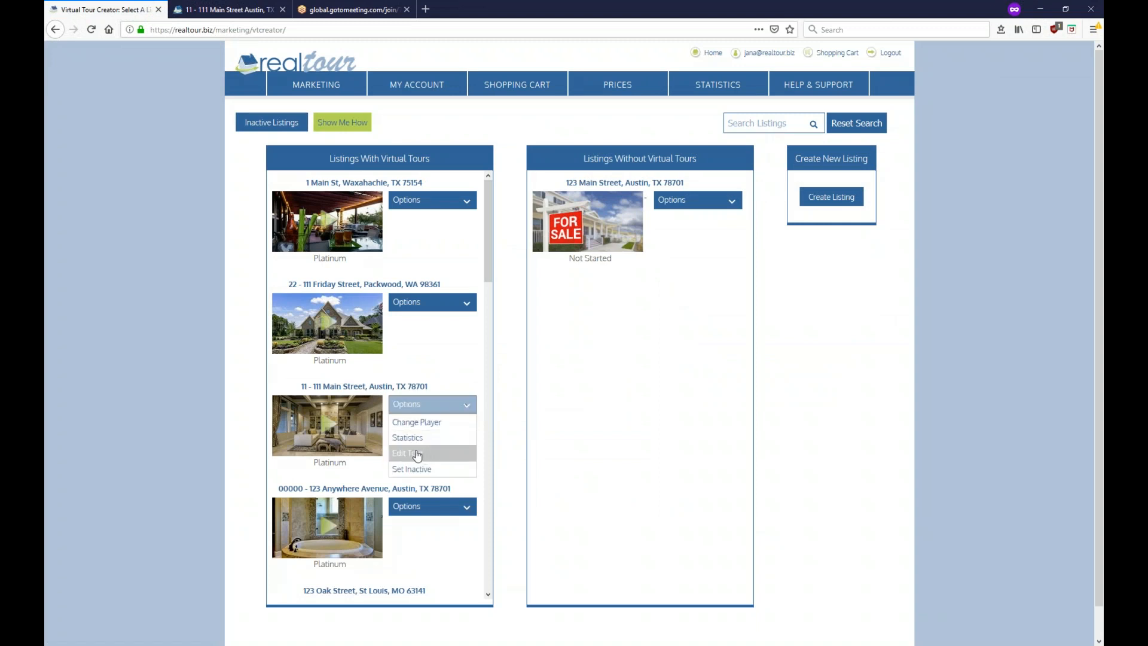
click(417, 454)
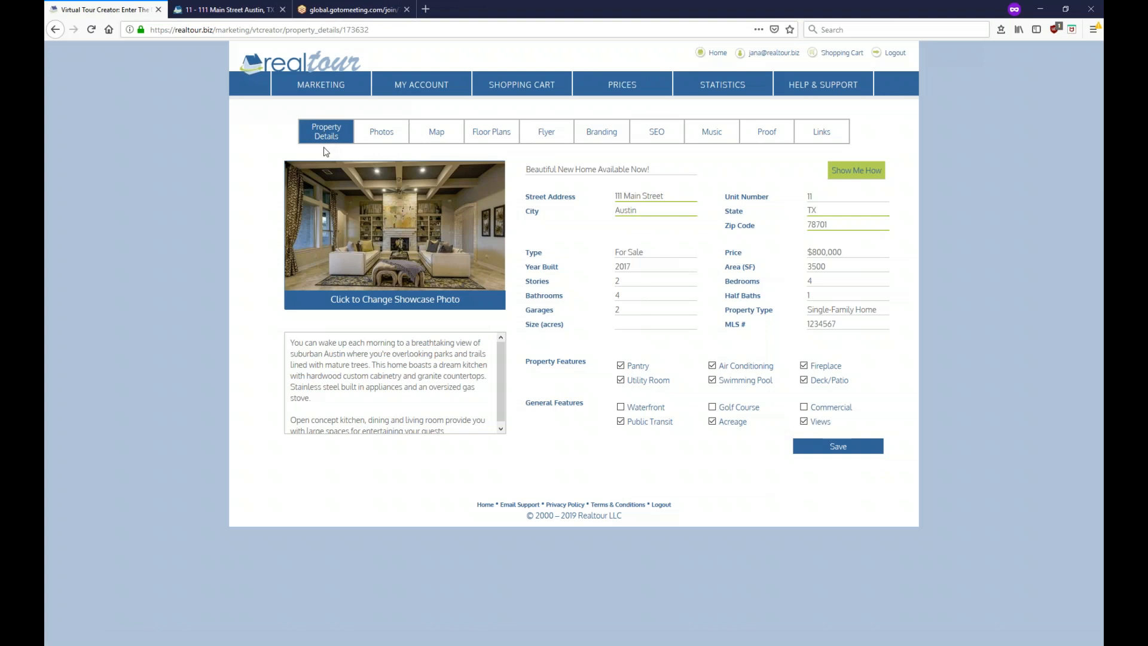
- Examine the tour's uploaded photos, image download options, panos, video, Matterport embed code, floor plans and headshots
click(383, 137)
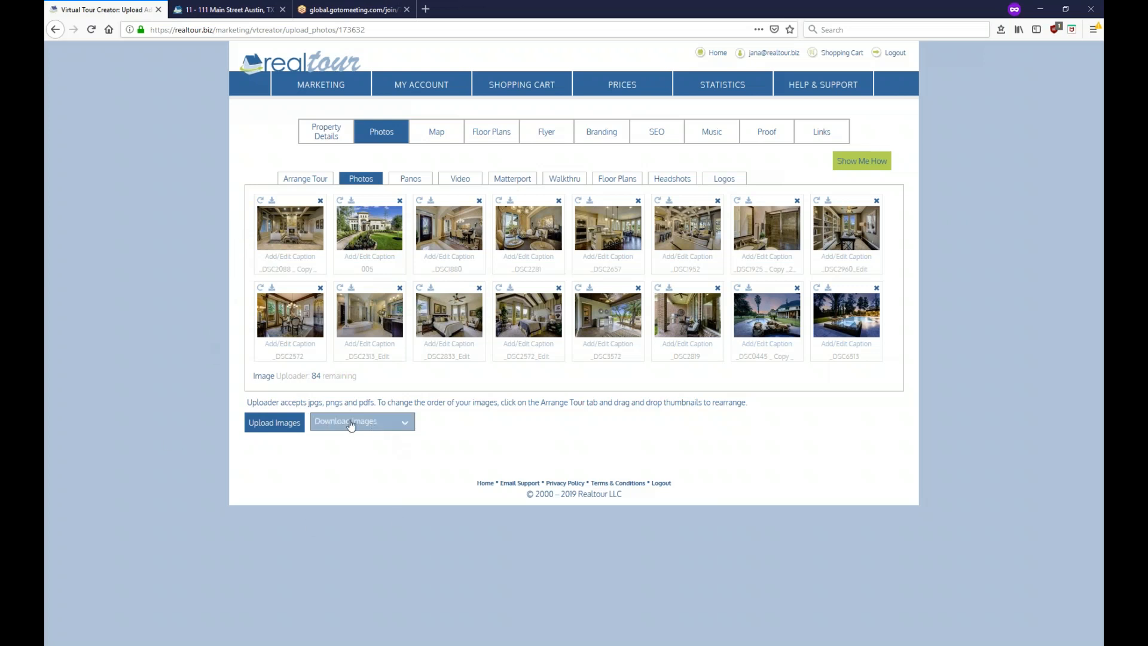
click(405, 425)
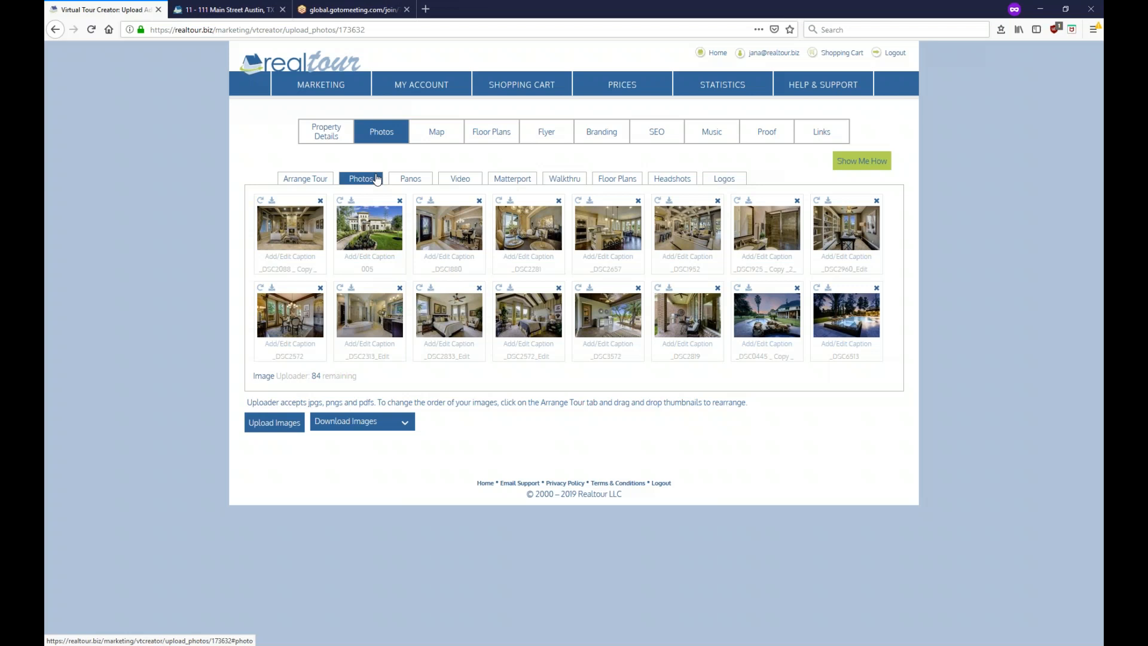
click(411, 181)
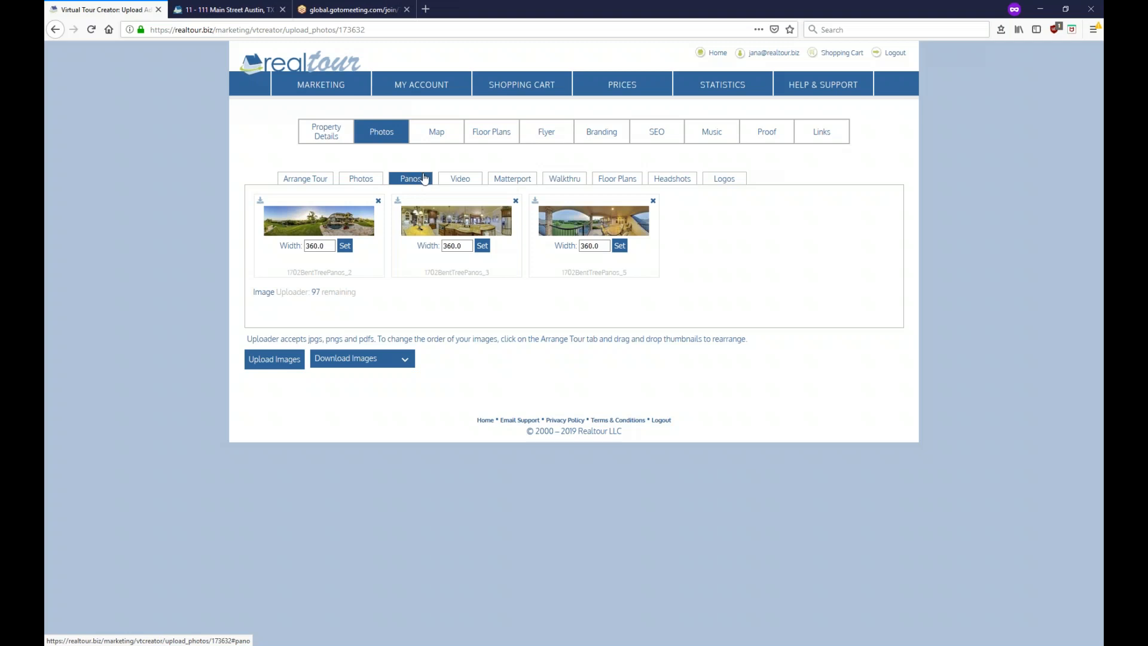
click(476, 179)
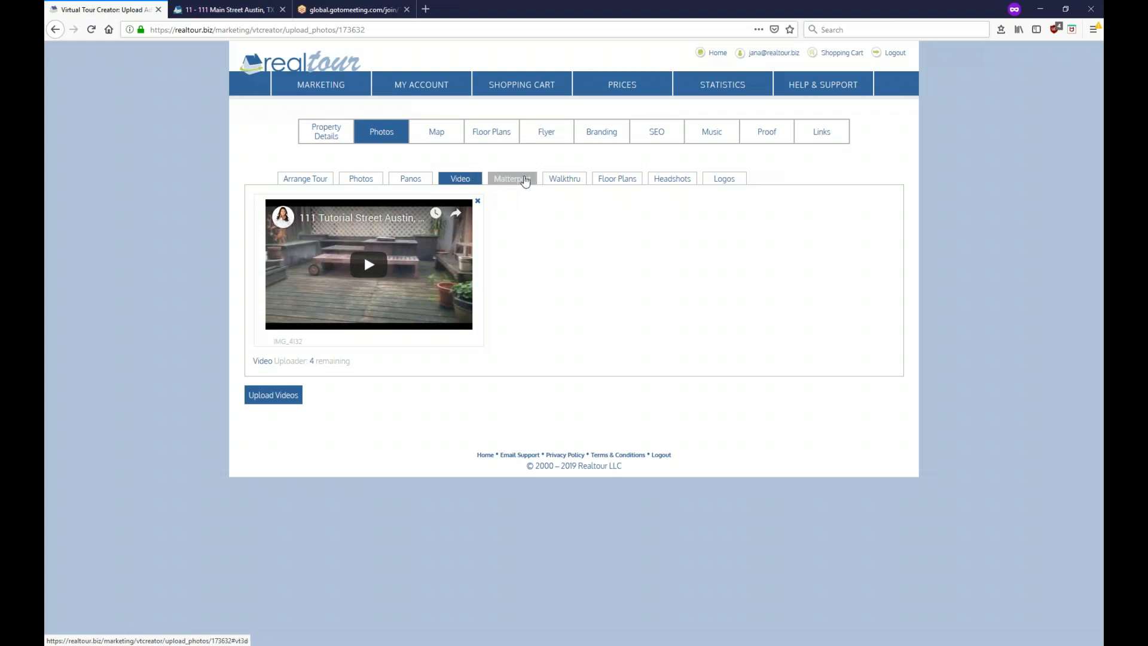
click(526, 178)
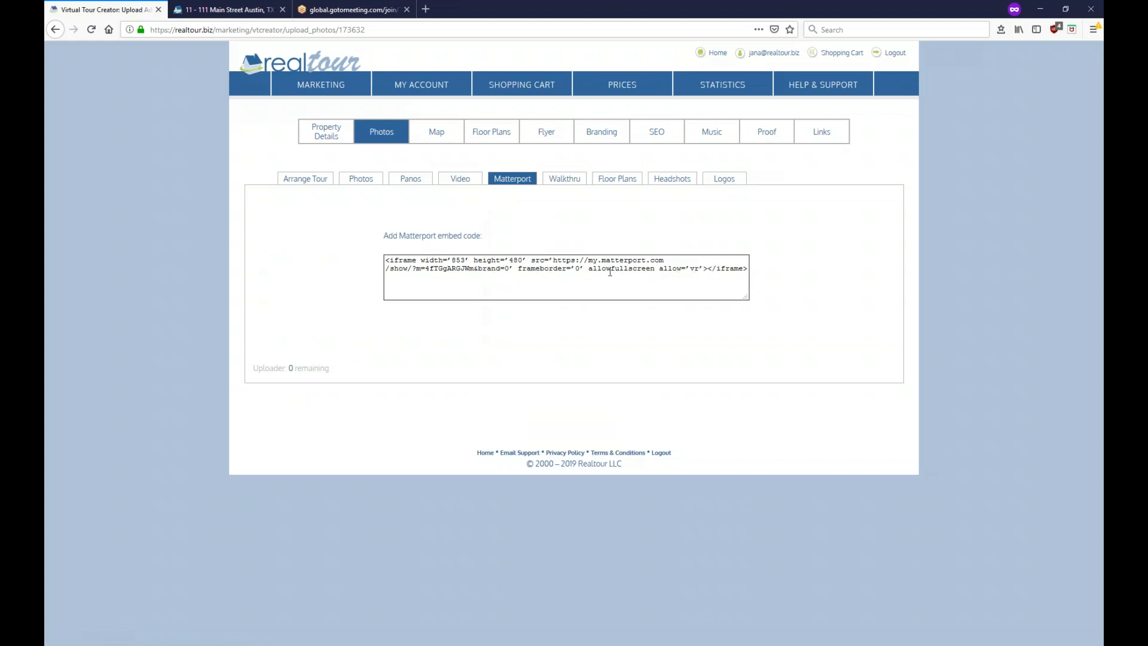
click(625, 183)
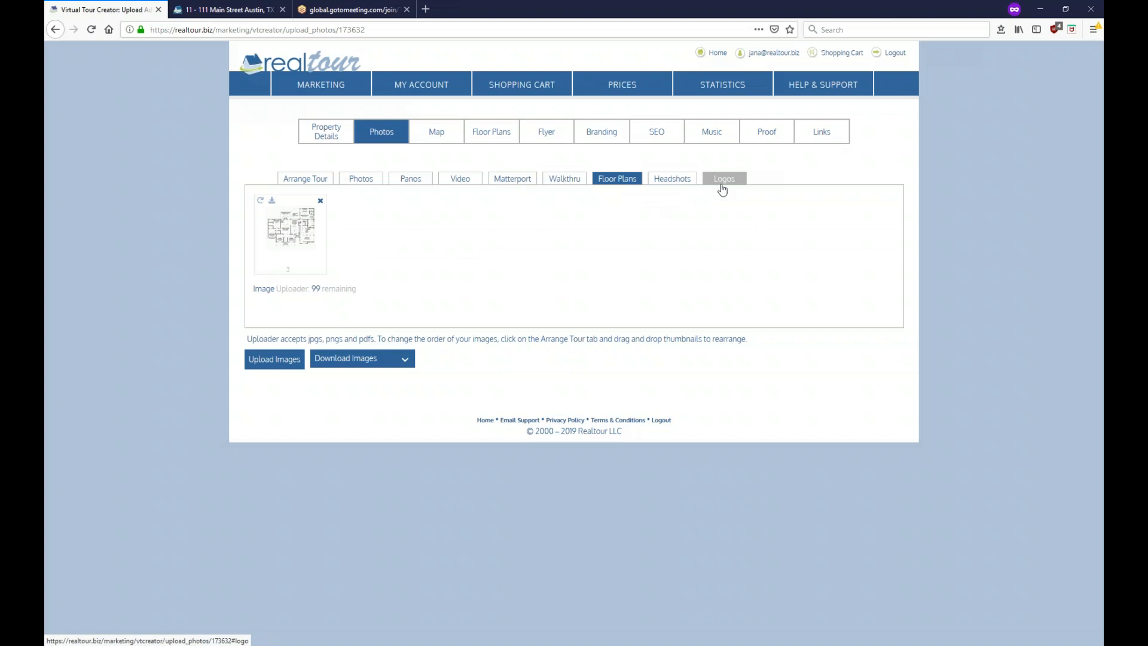
click(673, 179)
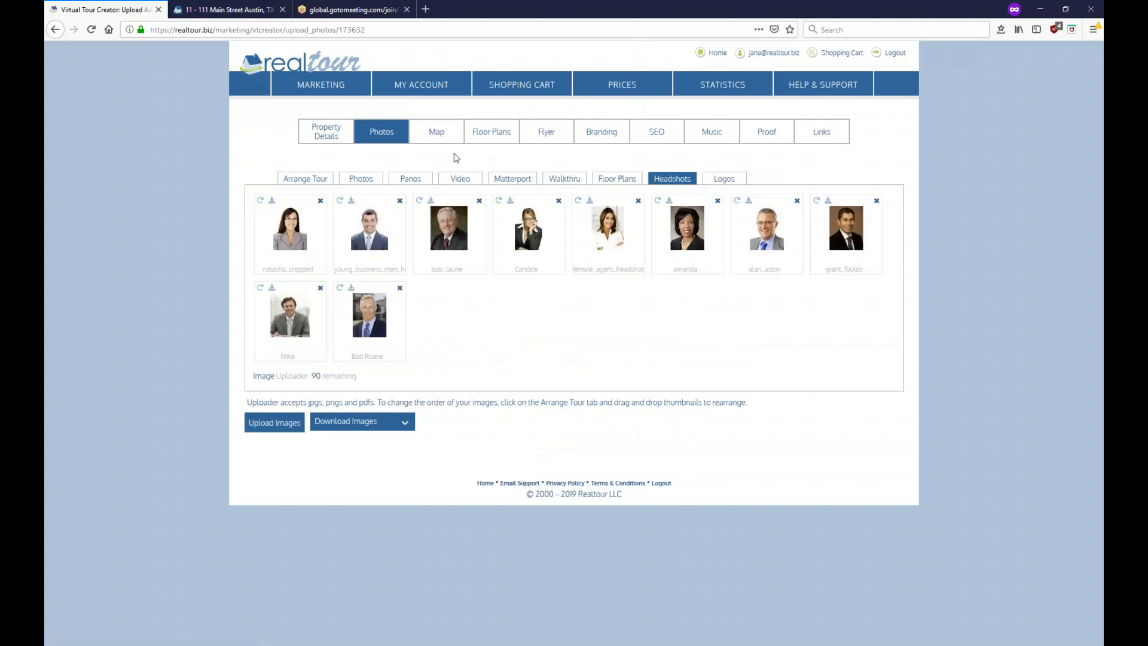
- Move the exterior house photo 005 to the first position among the listing's photos
click(362, 180)
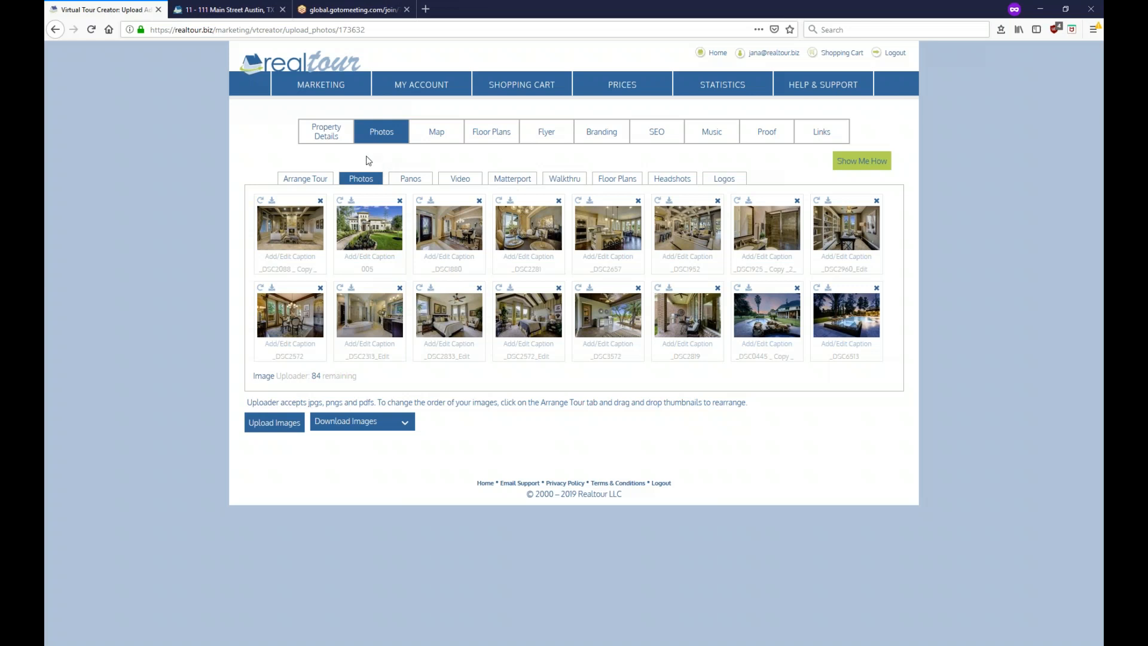
mouse_move(292, 232)
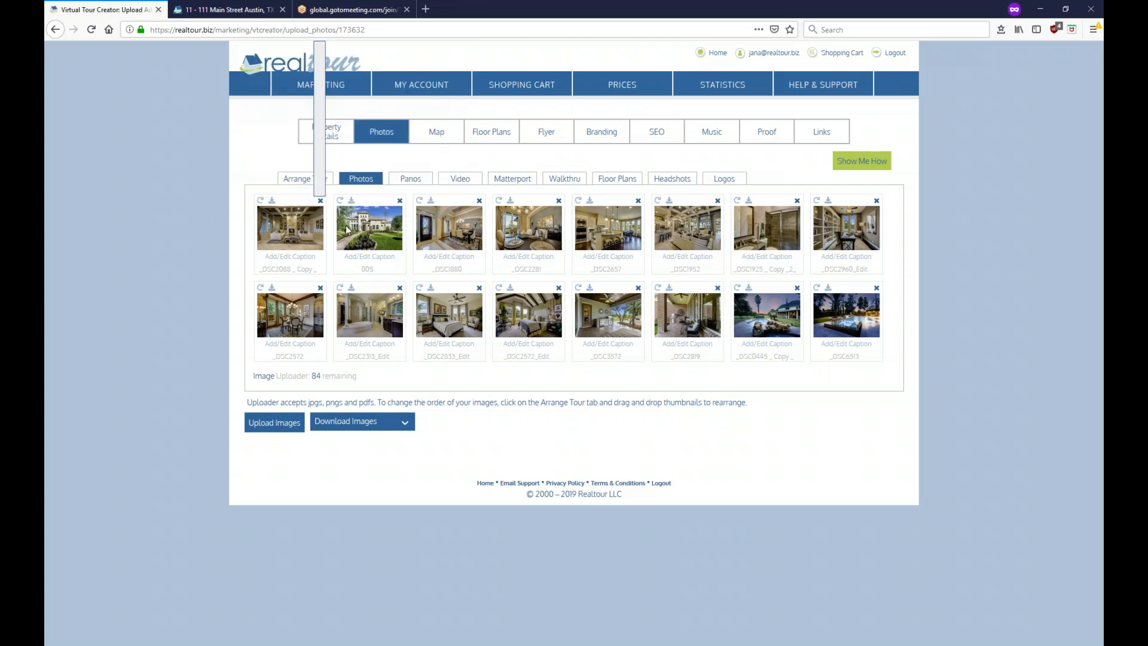
mouse_move(368, 228)
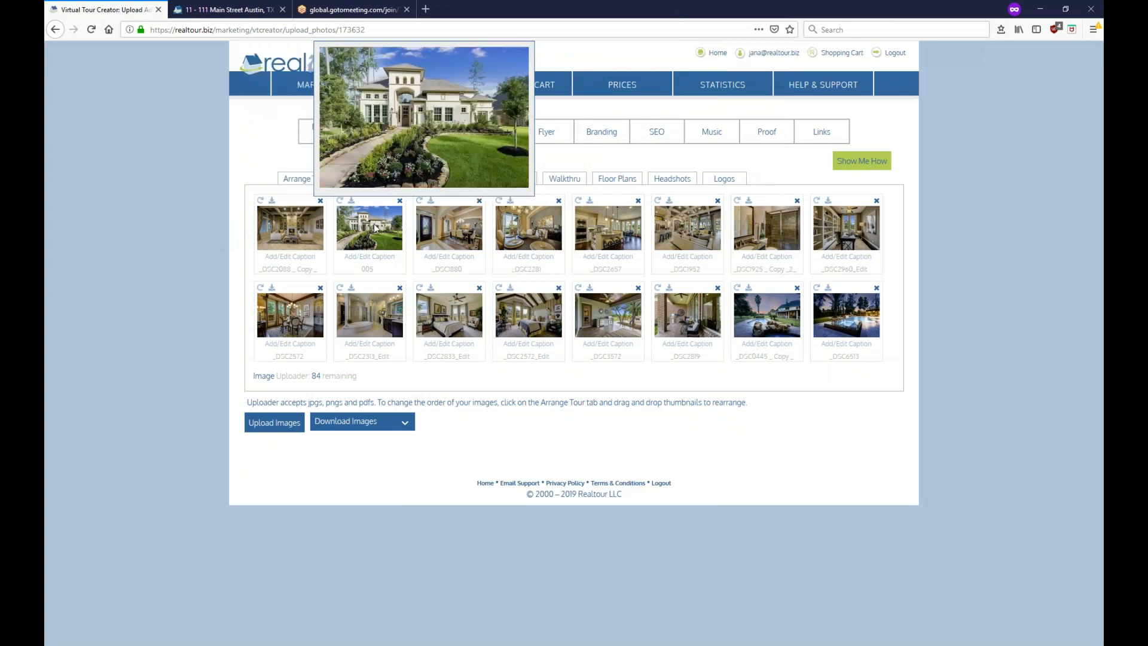
drag(375, 227, 300, 222)
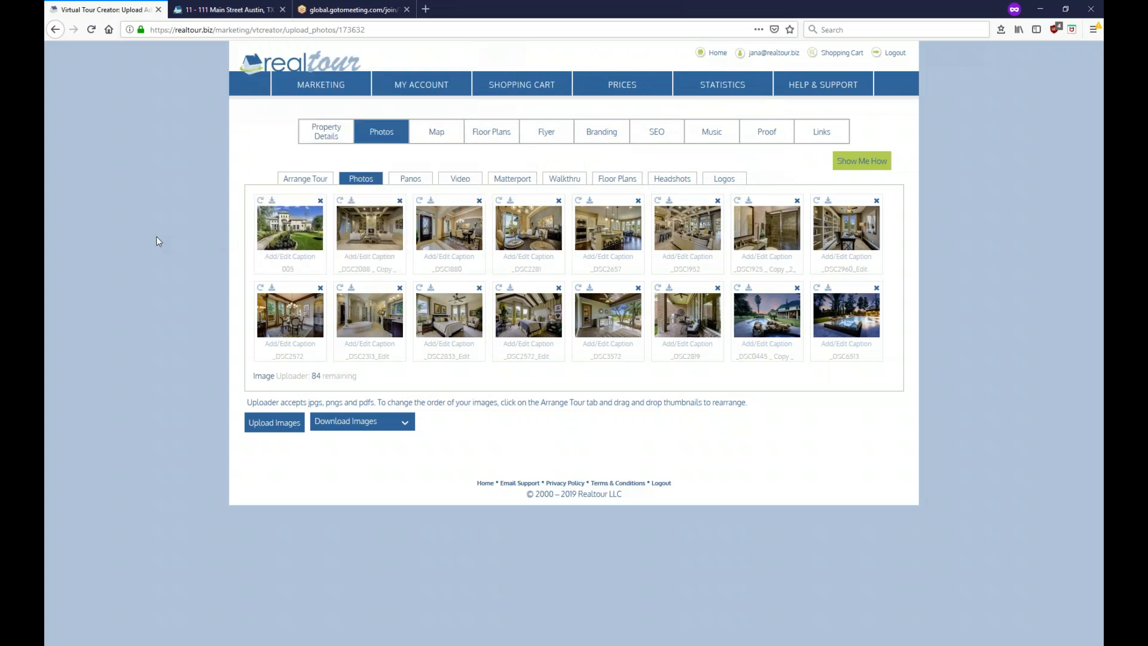
- Examine the caption of exterior photo 005 and browse the following images in the Caption Text Editor
mouse_move(285, 227)
mouse_move(274, 259)
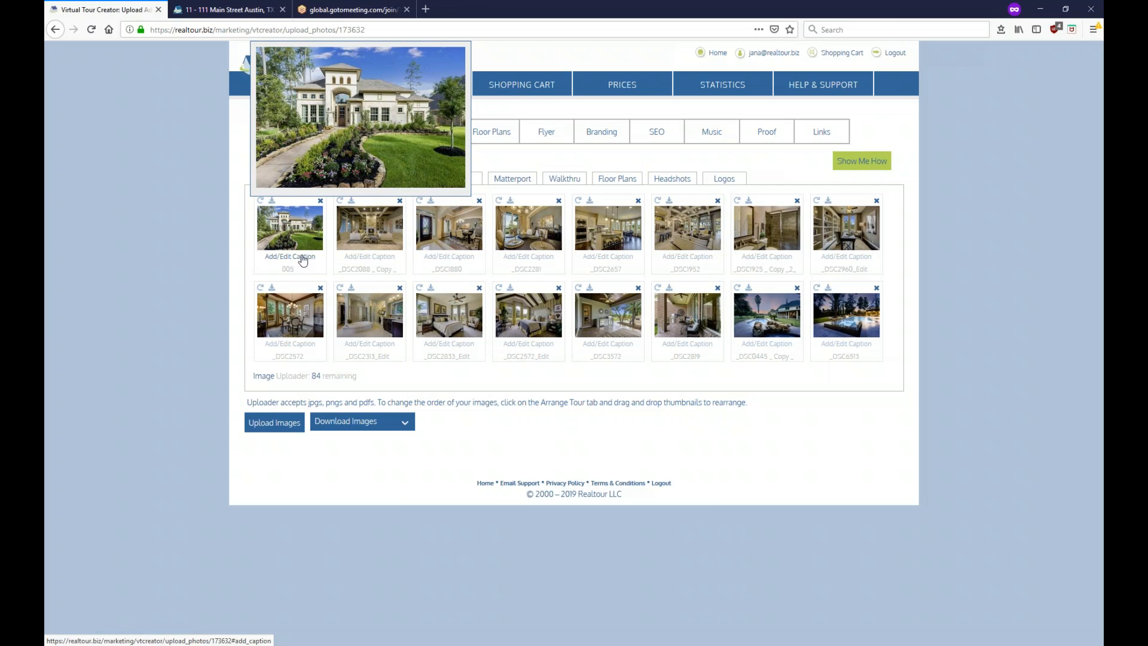
click(302, 257)
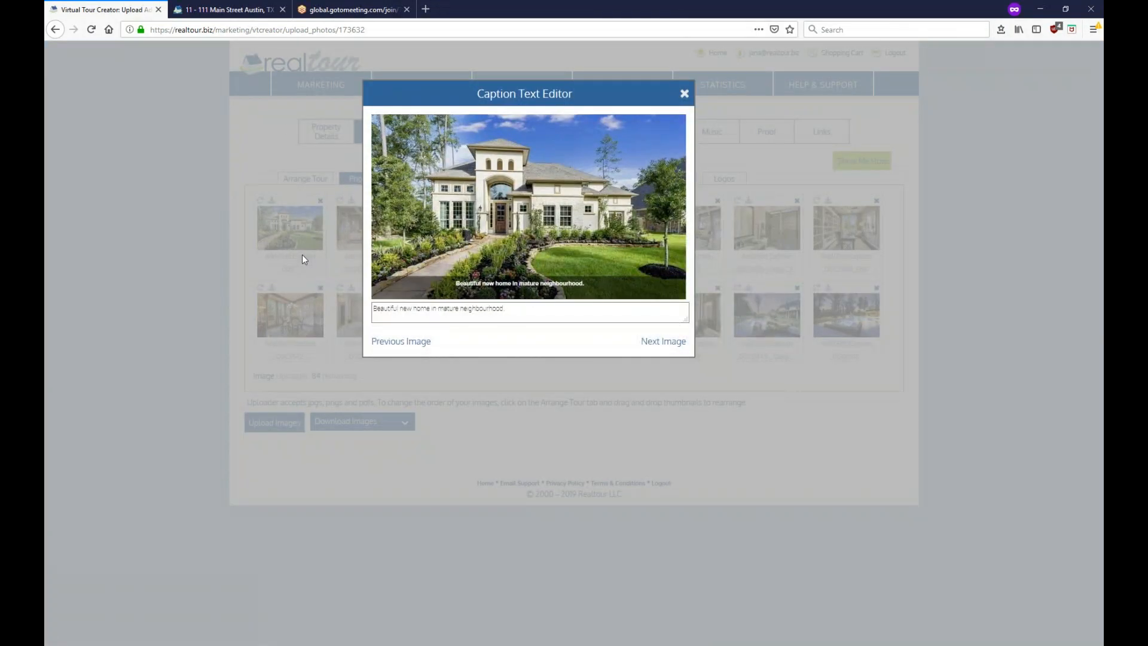
click(378, 310)
click(659, 343)
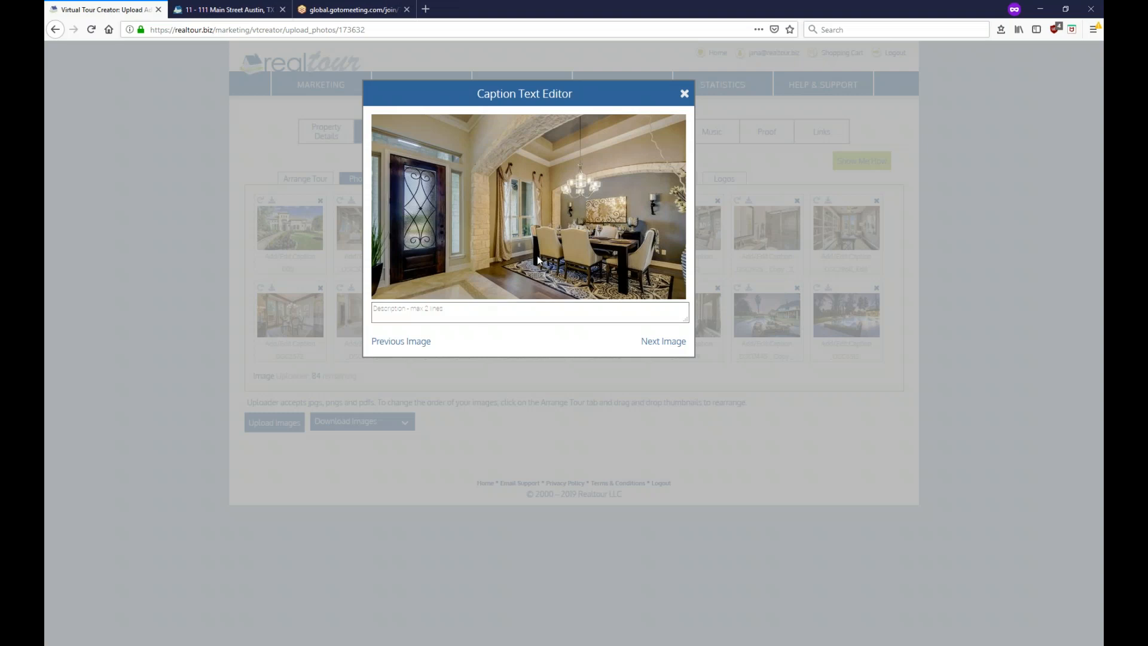
click(684, 94)
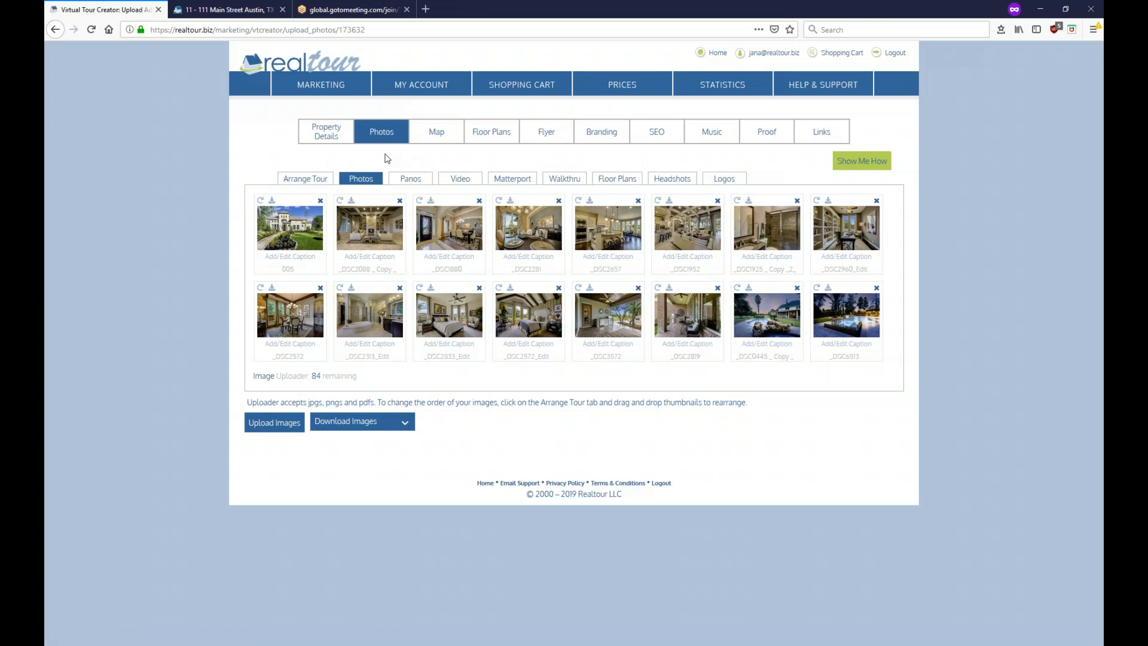
- In the tour arrangement, move the living room photo _DSC2088 to third position, after the first pano
mouse_move(376, 205)
click(306, 179)
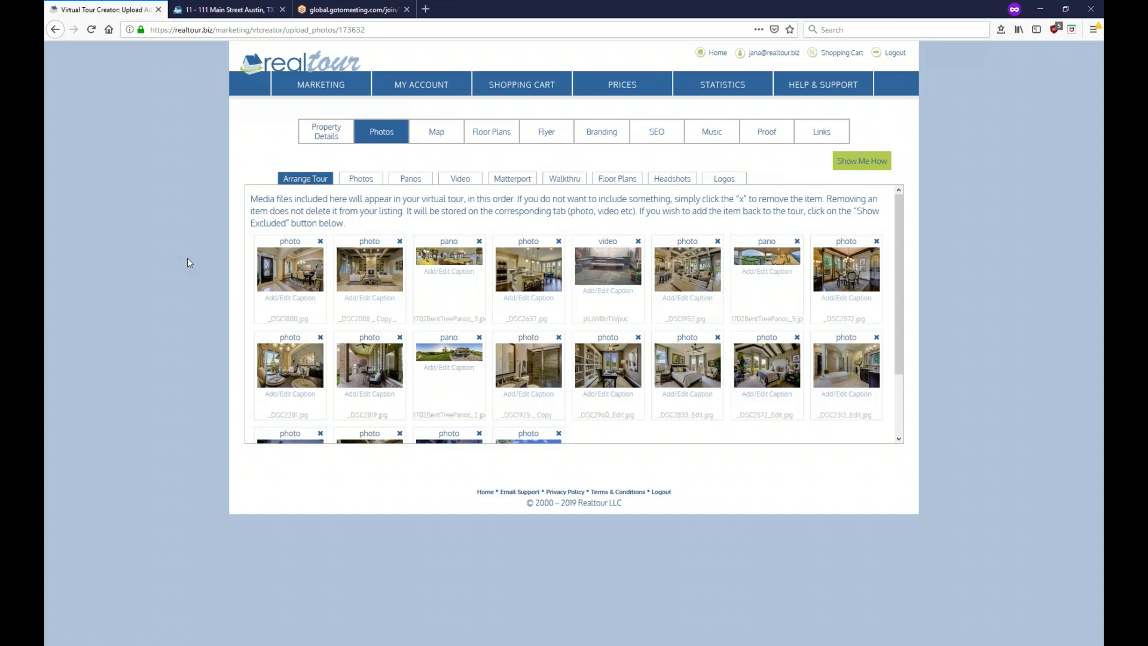
drag(369, 269, 458, 270)
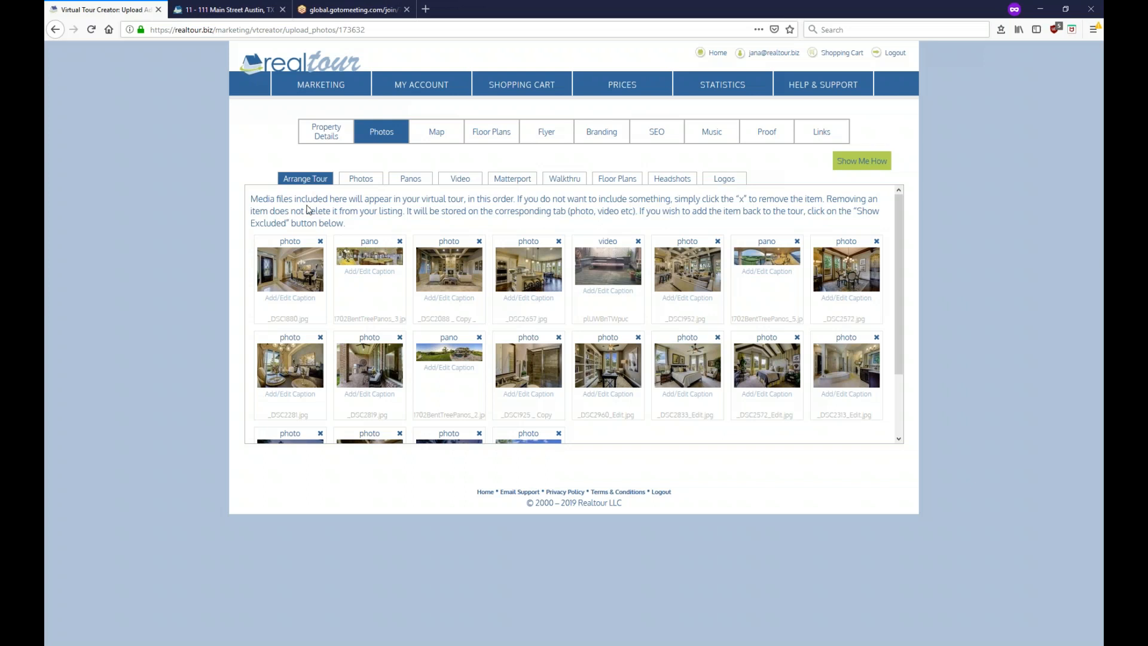
- Exclude the second item, a pano, from the virtual tour and add it back from the excluded media files
mouse_move(378, 235)
click(400, 241)
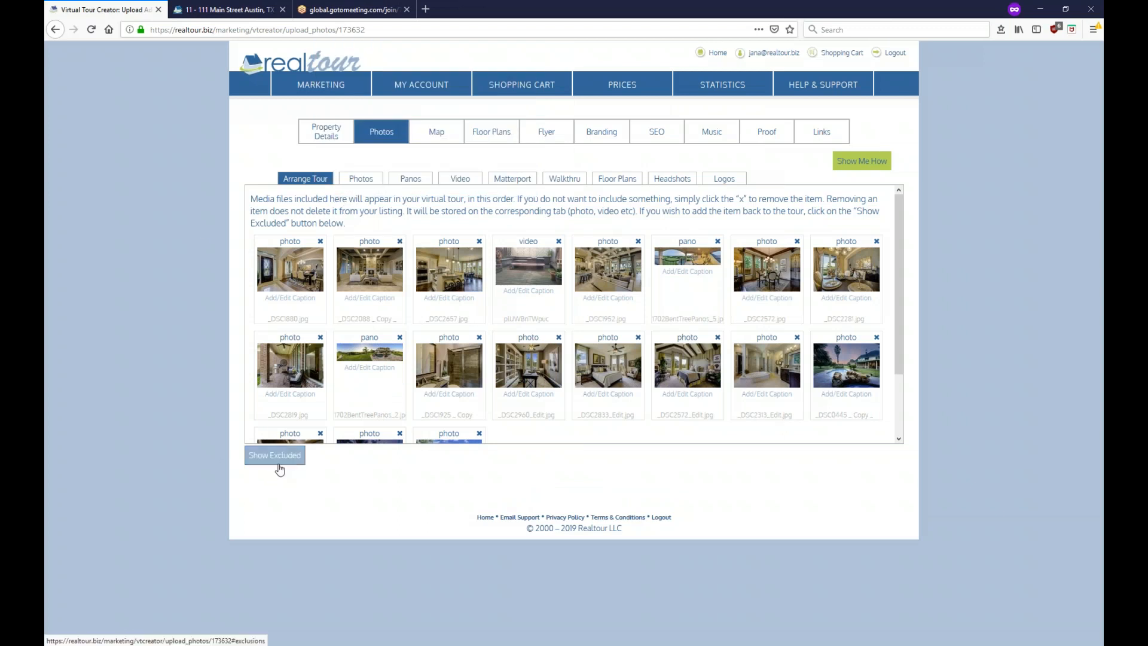
click(276, 459)
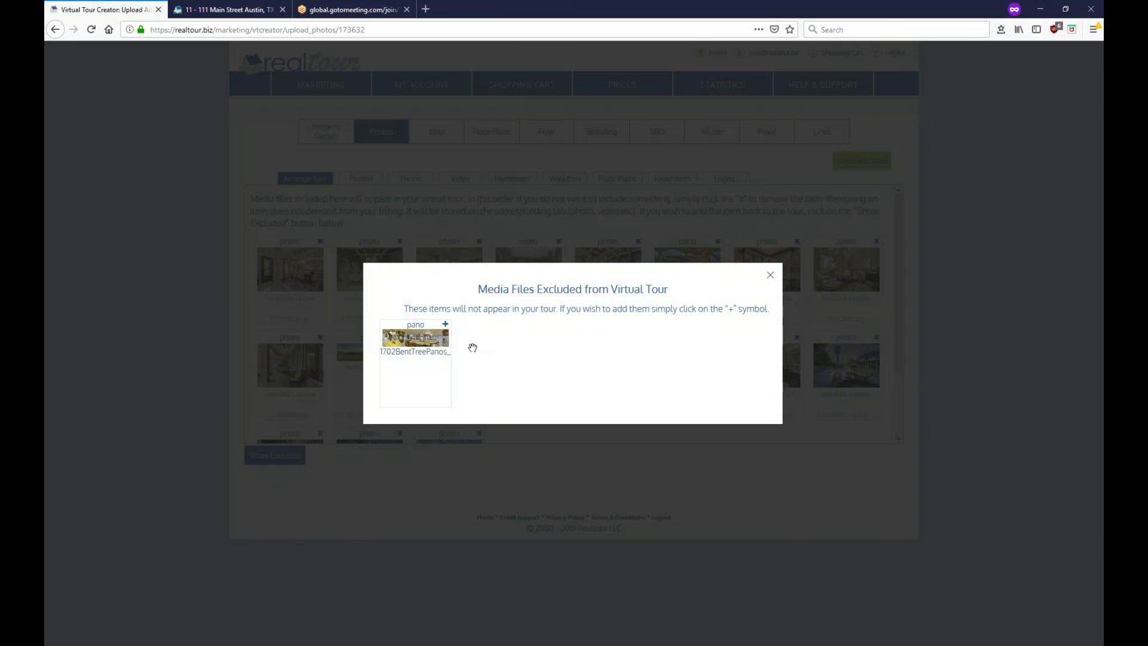
mouse_move(446, 332)
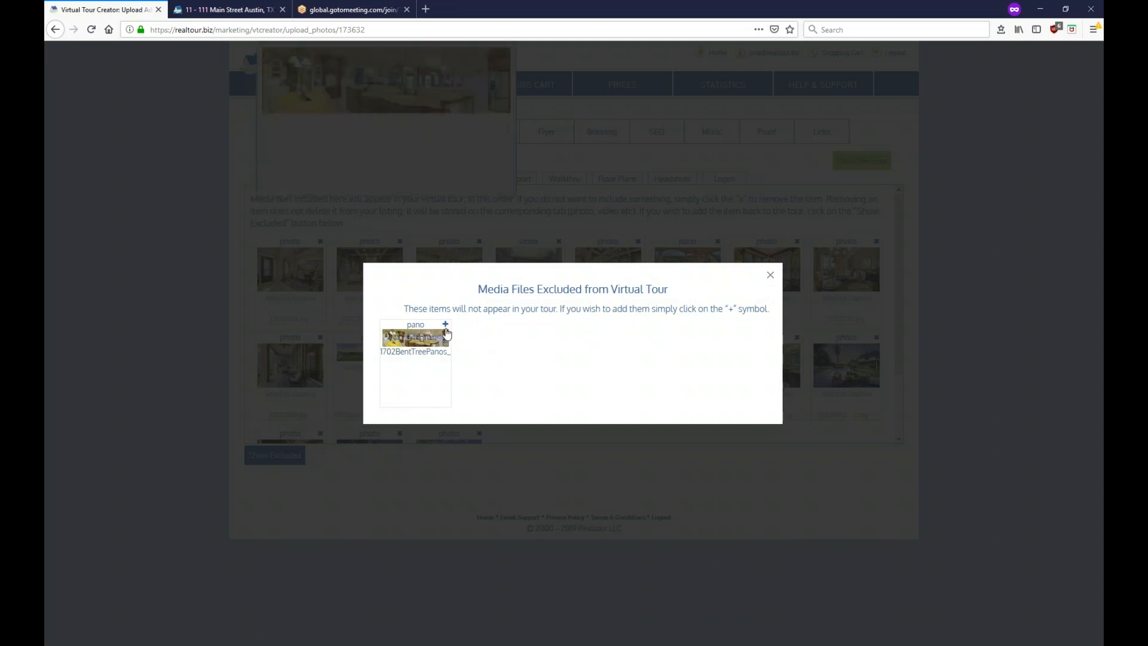
click(446, 326)
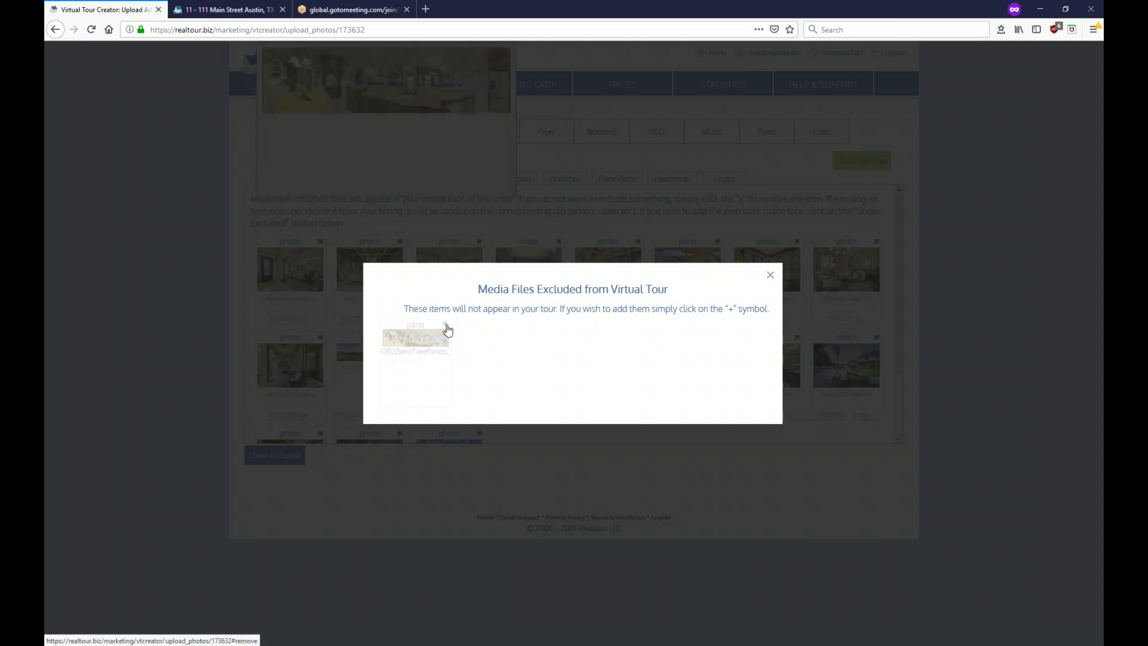
- Close the excluded media list and move the property's marker on the location map slightly southwest
click(218, 284)
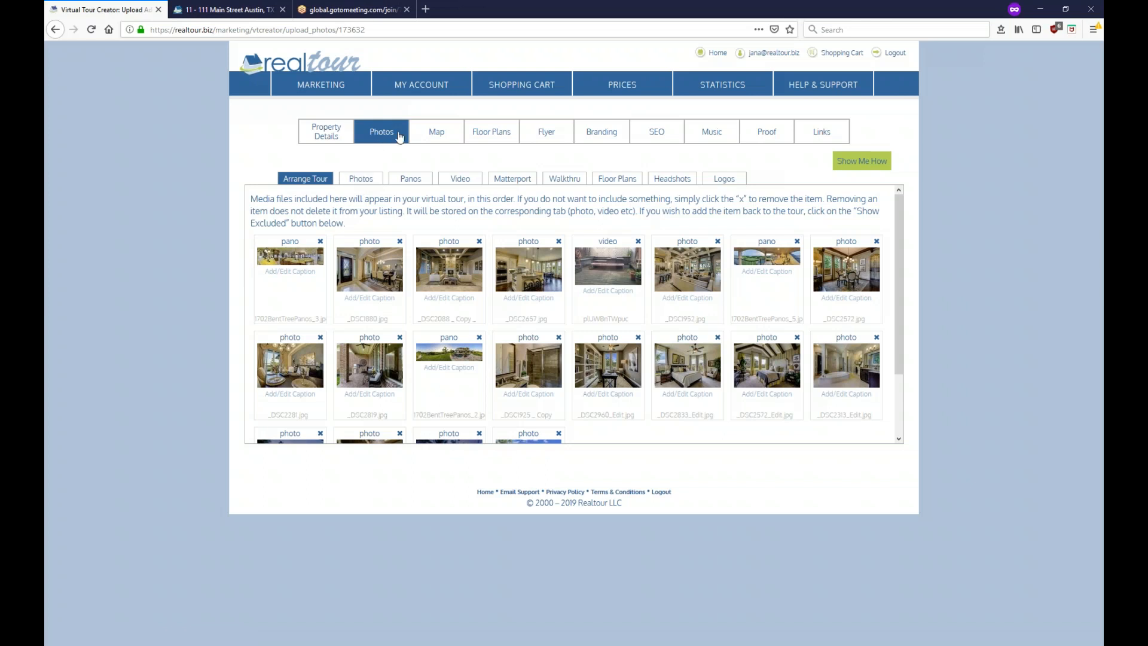
click(437, 135)
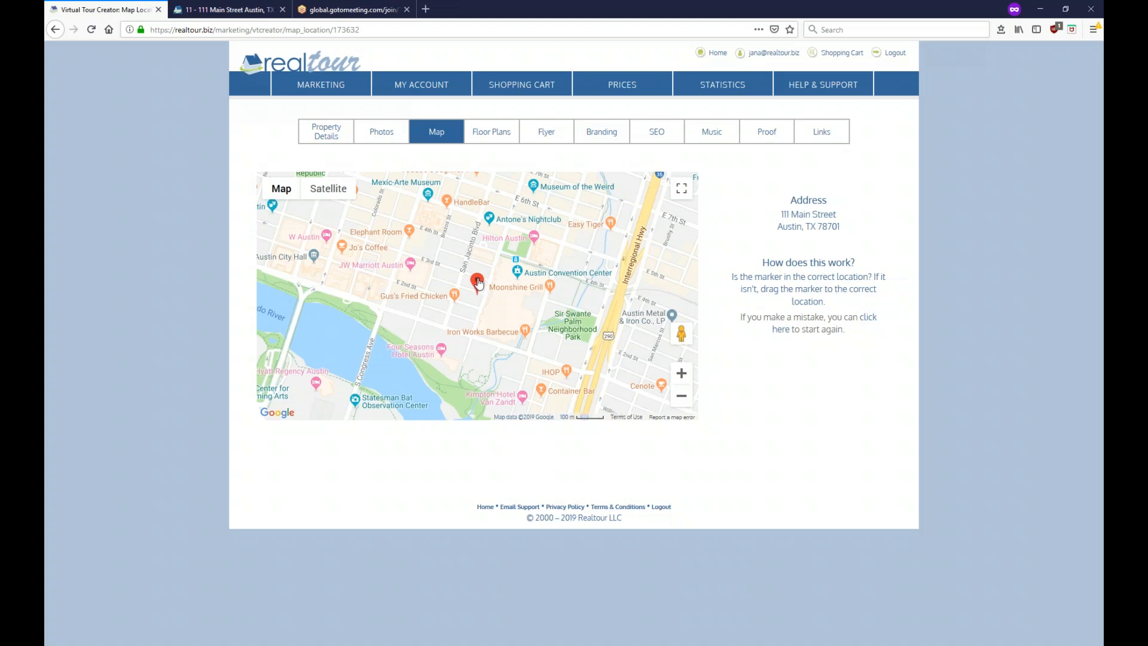
mouse_move(479, 284)
mouse_down()
mouse_move(452, 309)
mouse_move(426, 305)
mouse_up()
- Check the floor plan creator and the floor plan file uploaded to the listing's media
click(493, 135)
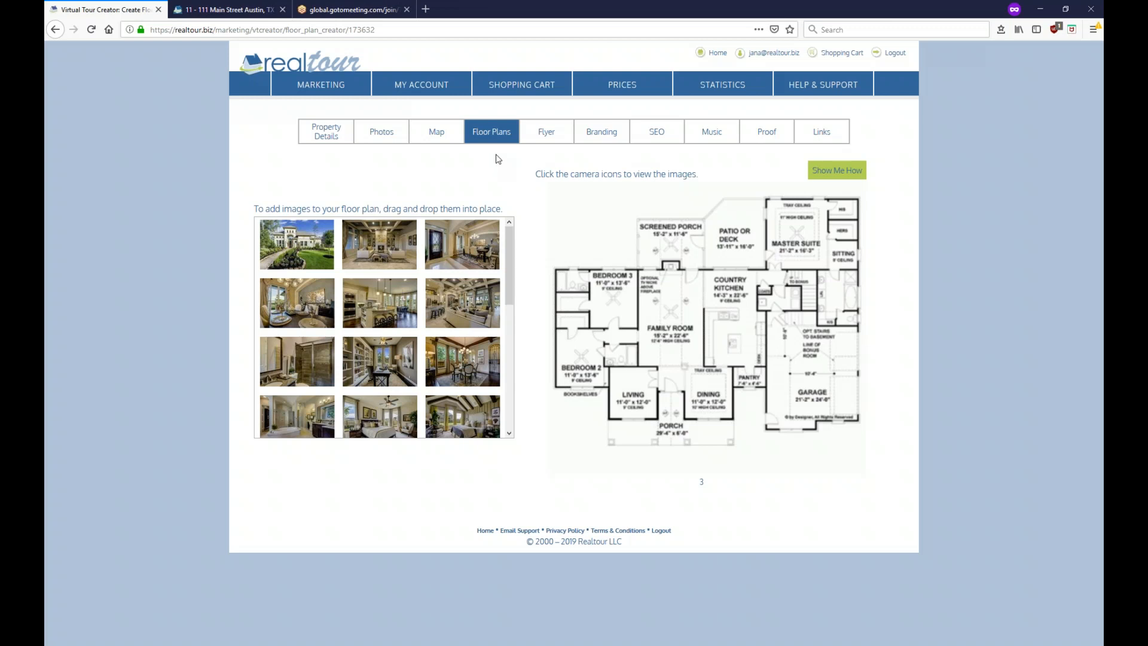
click(386, 132)
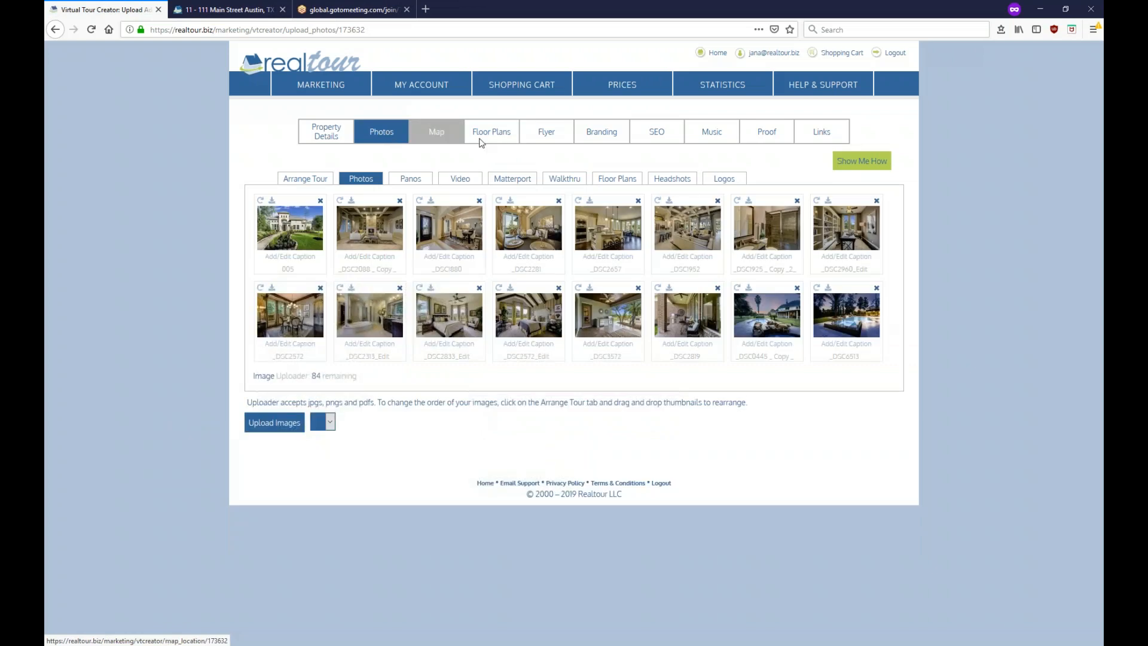
click(617, 179)
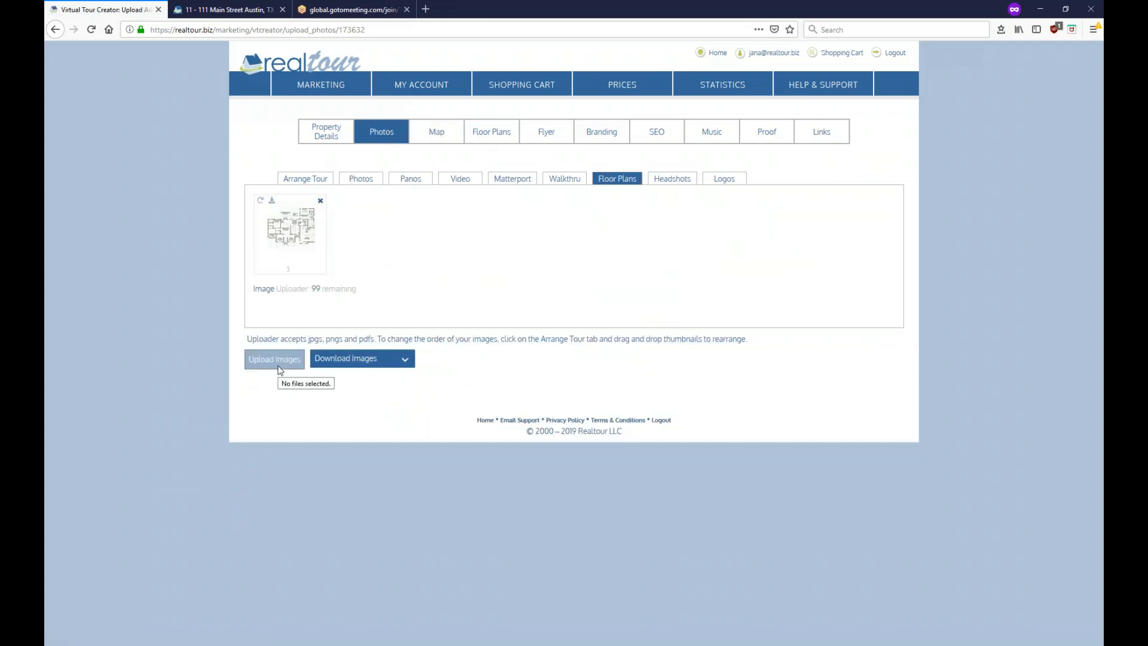
- Place the living room photo _DSC2088 in the Family Room of the floor plan and preview it from its camera marker
click(489, 132)
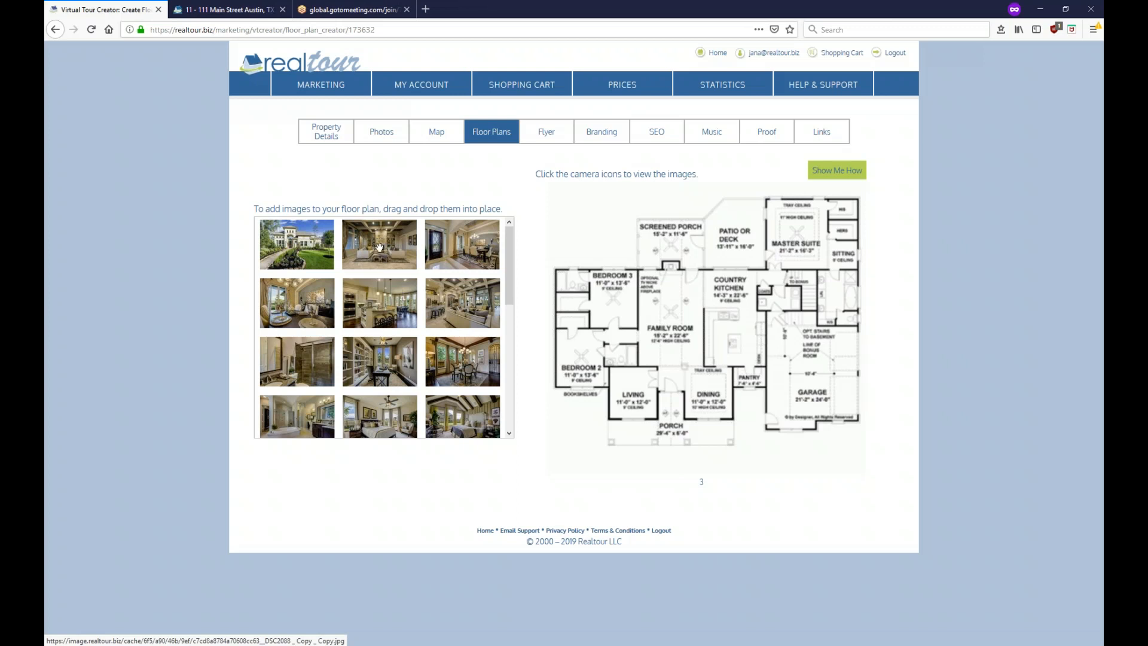
drag(381, 248, 656, 353)
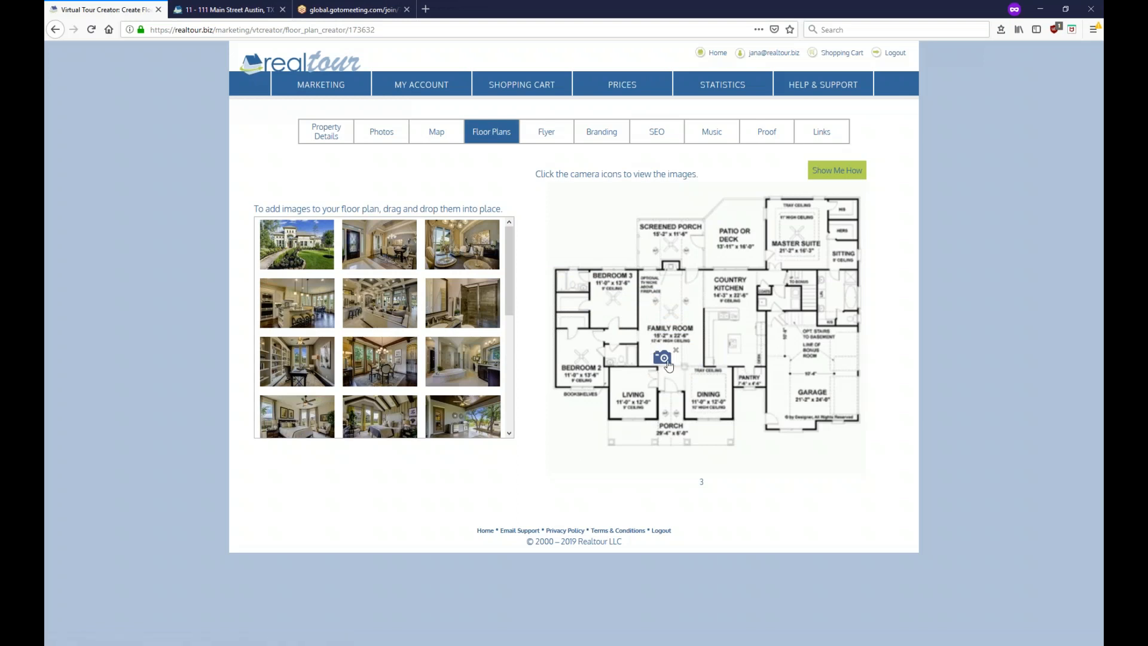
click(663, 359)
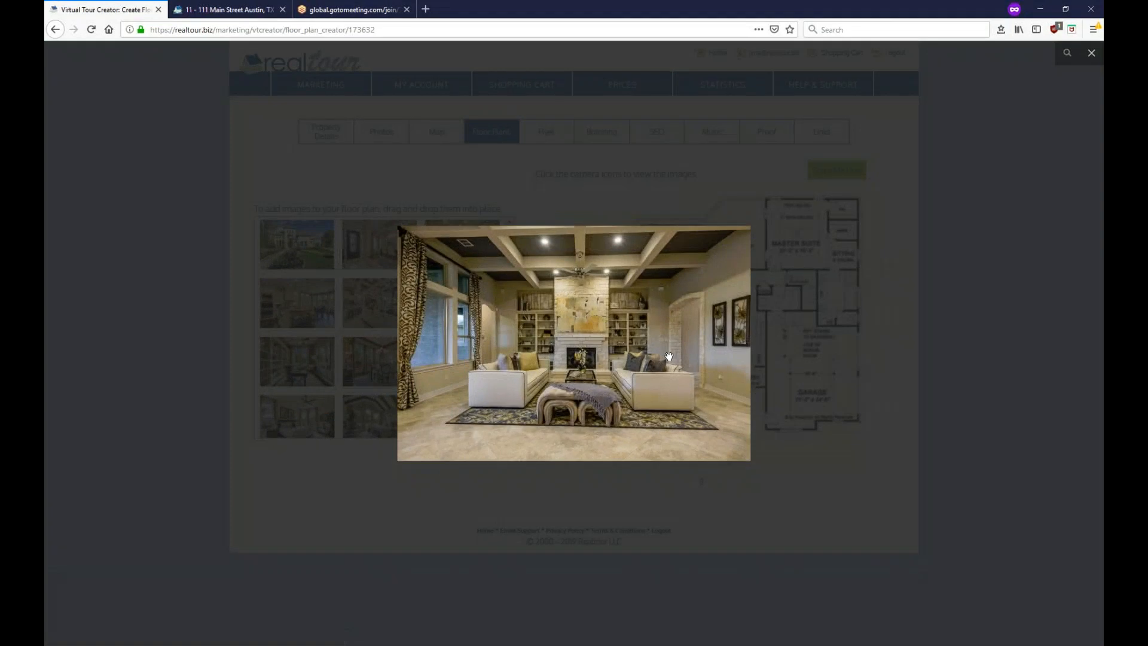
click(1091, 53)
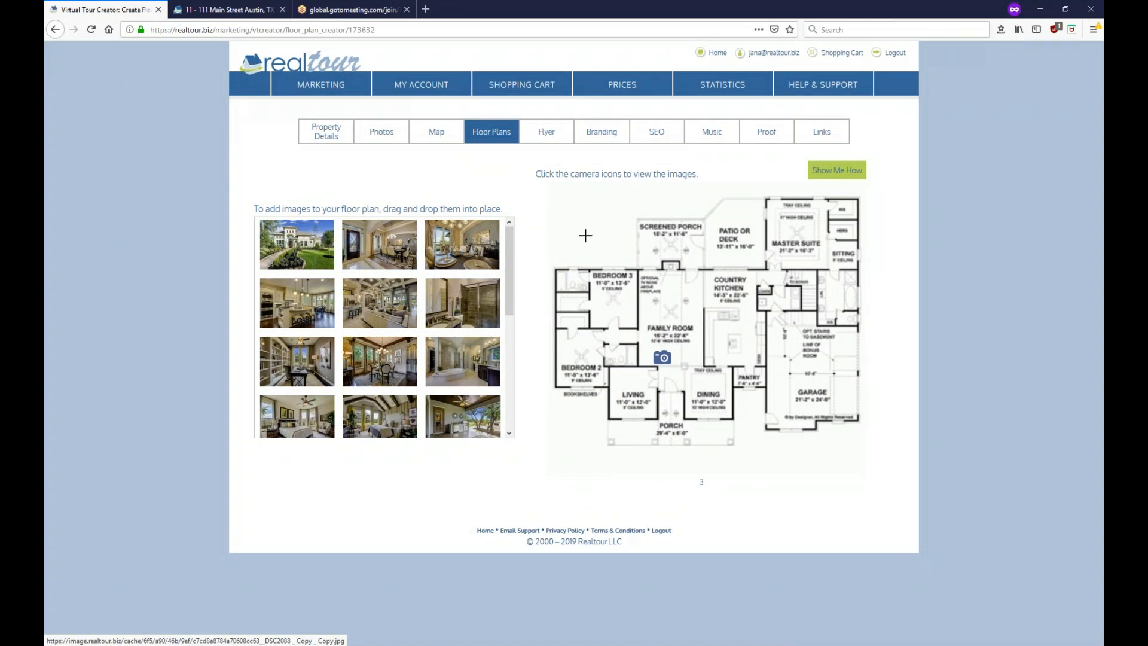
- Place kitchen, bathroom and bedroom photos at the floor plan's Country Kitchen, Dining and Bedroom 3, and remove the bathroom photo at Dining
drag(309, 304, 716, 289)
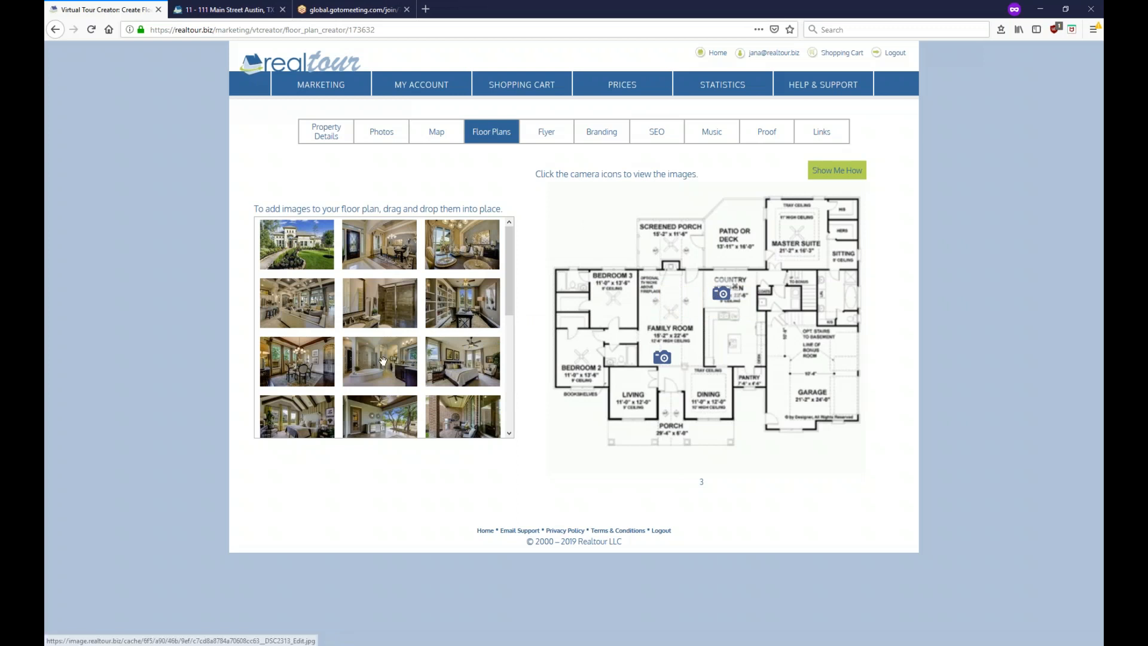
drag(399, 361, 696, 375)
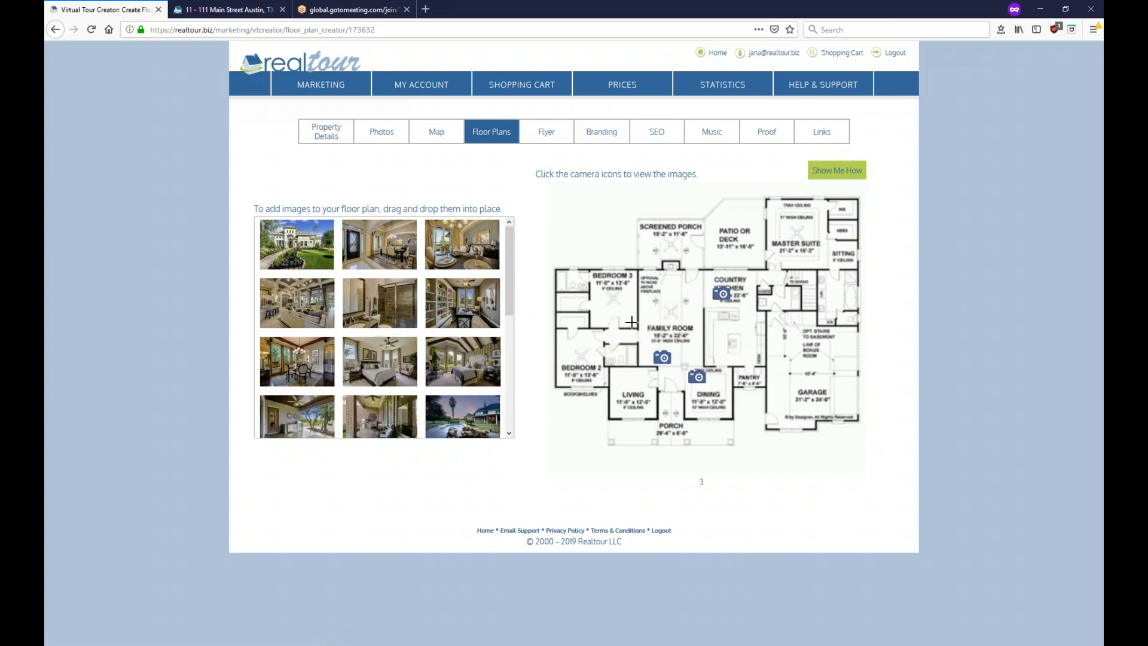
drag(407, 357, 599, 285)
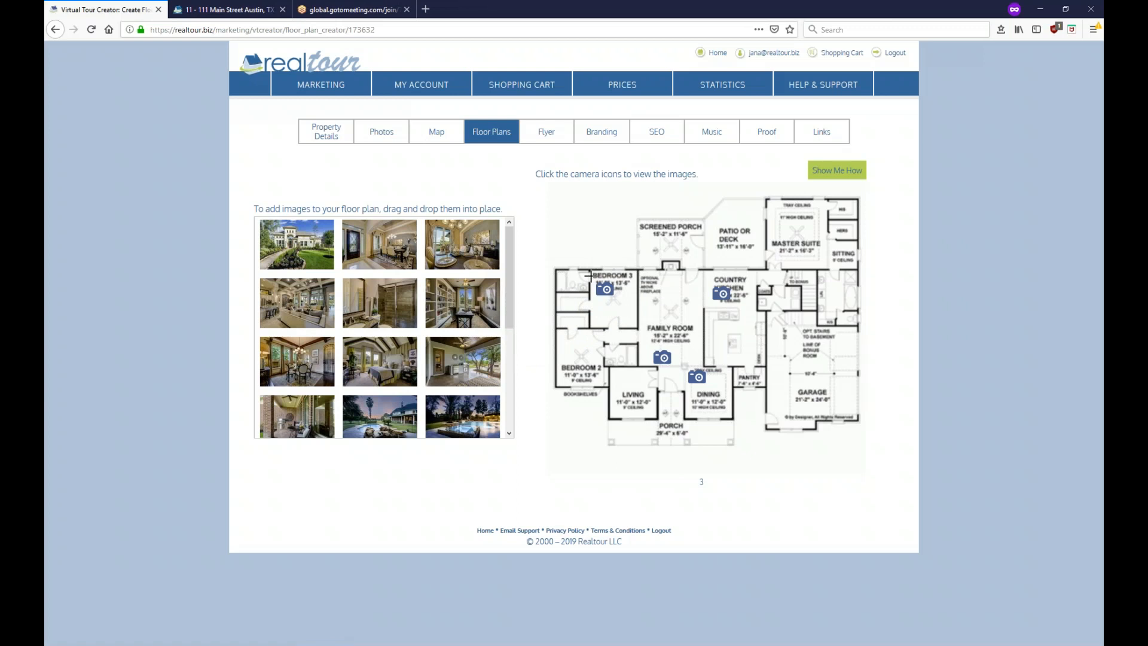
click(708, 373)
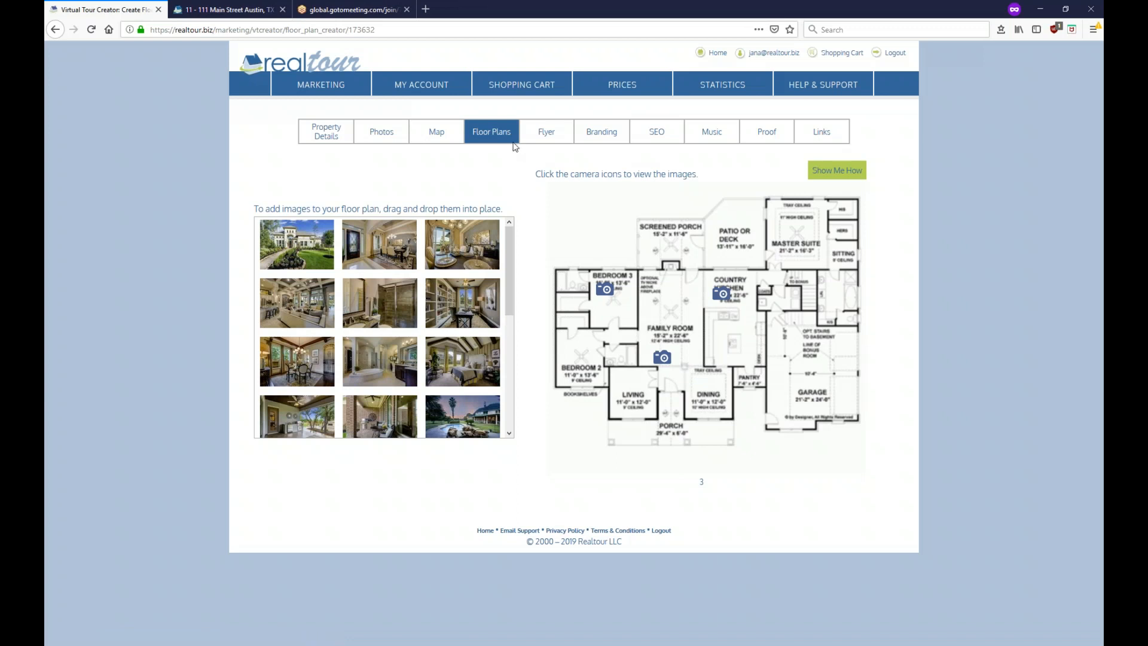
- Browse the flyer designs and choose the red flyer with the exterior house photo as the print material
click(546, 135)
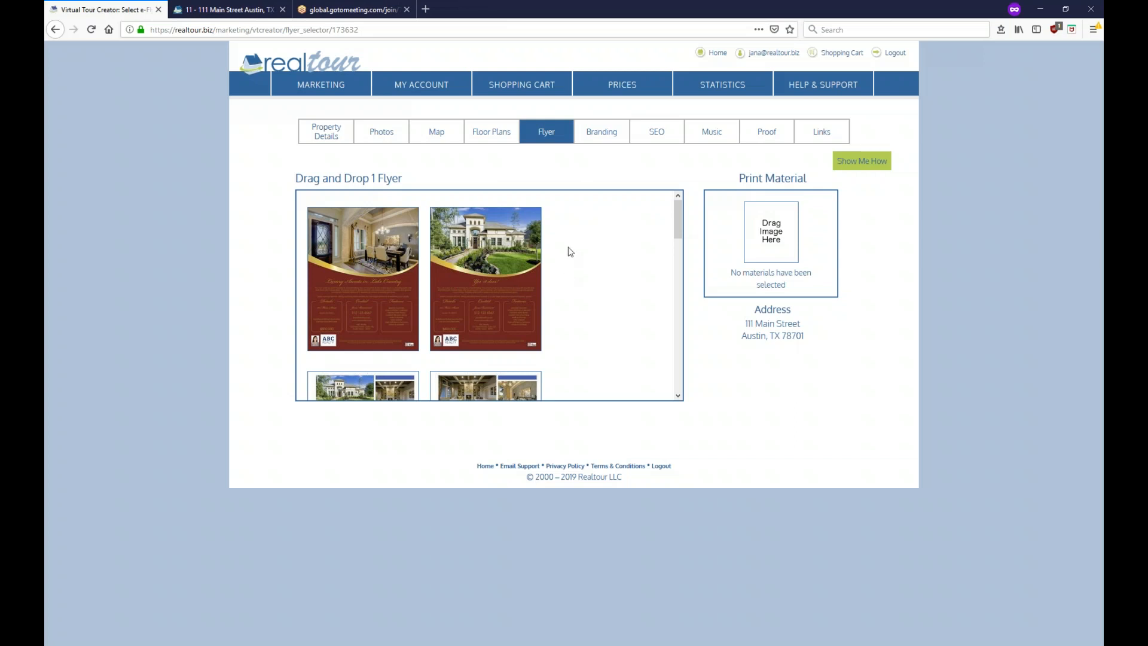
scroll(555, 248, down, 10)
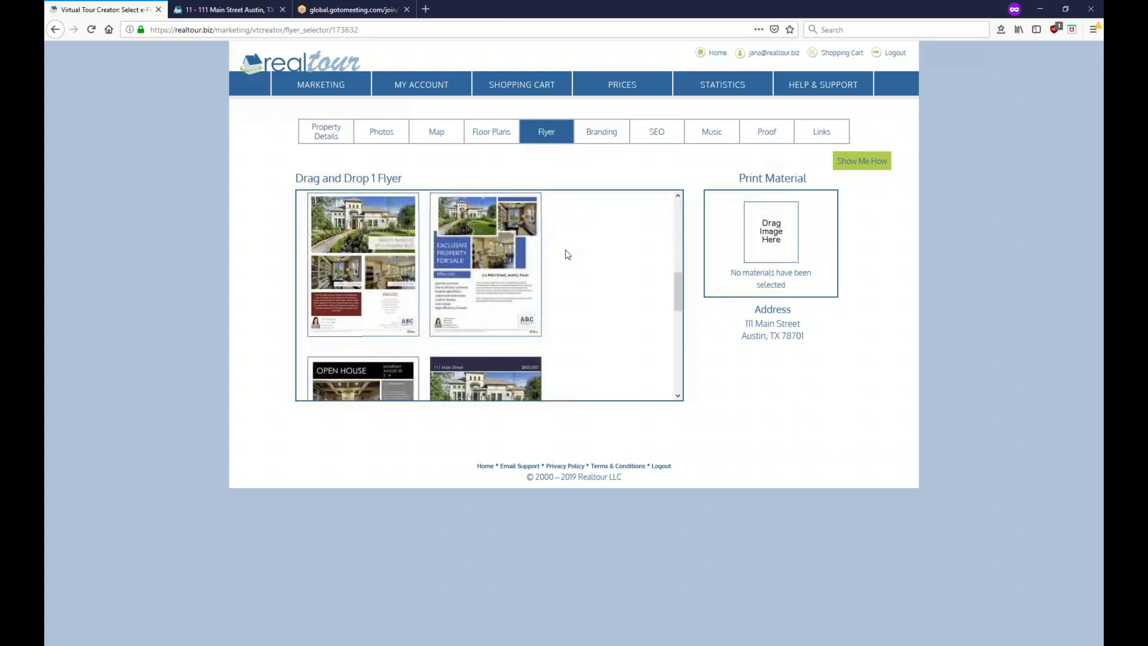
scroll(567, 256, up, 10)
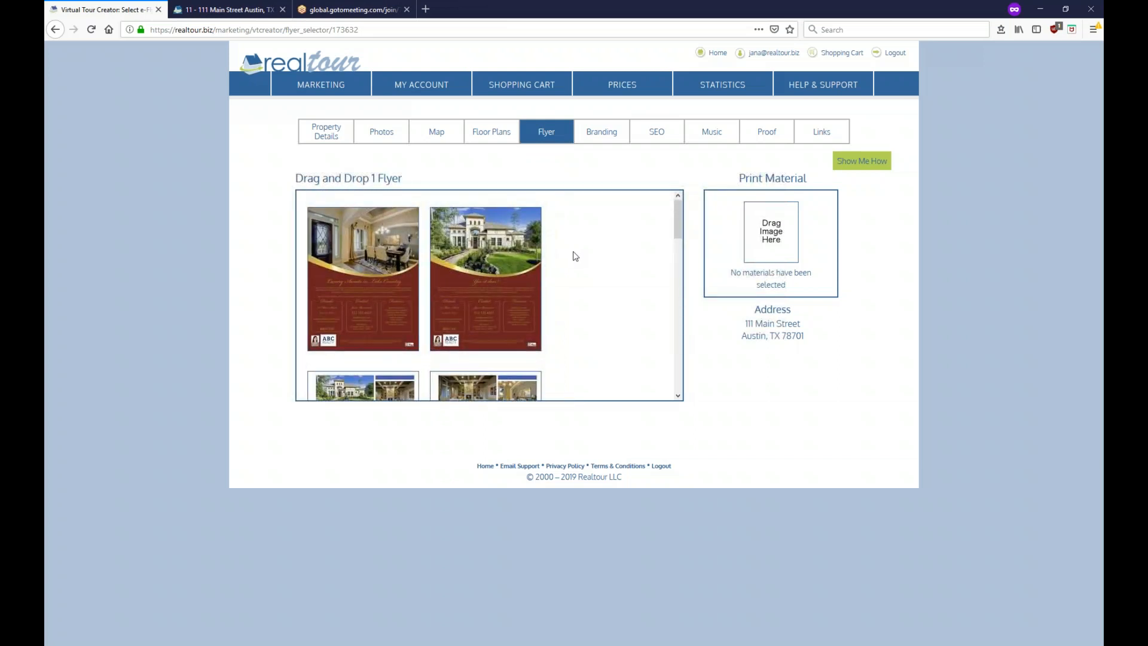
drag(469, 266, 750, 271)
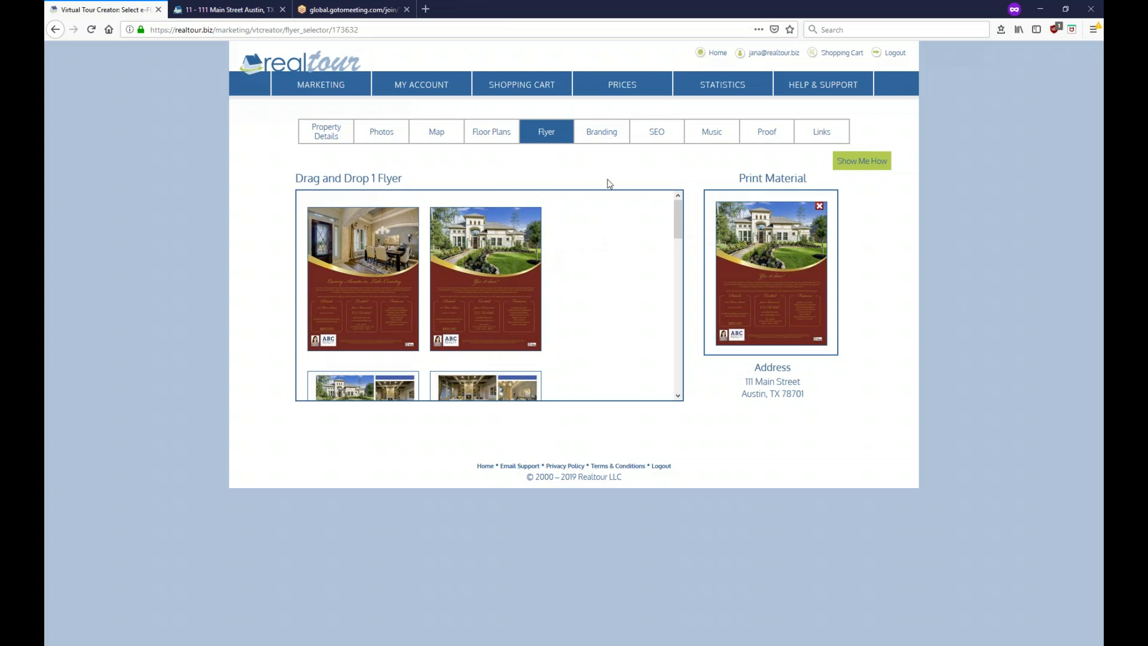
- Set the branding's player color to dark blue and view the selectable agent headshots
click(605, 136)
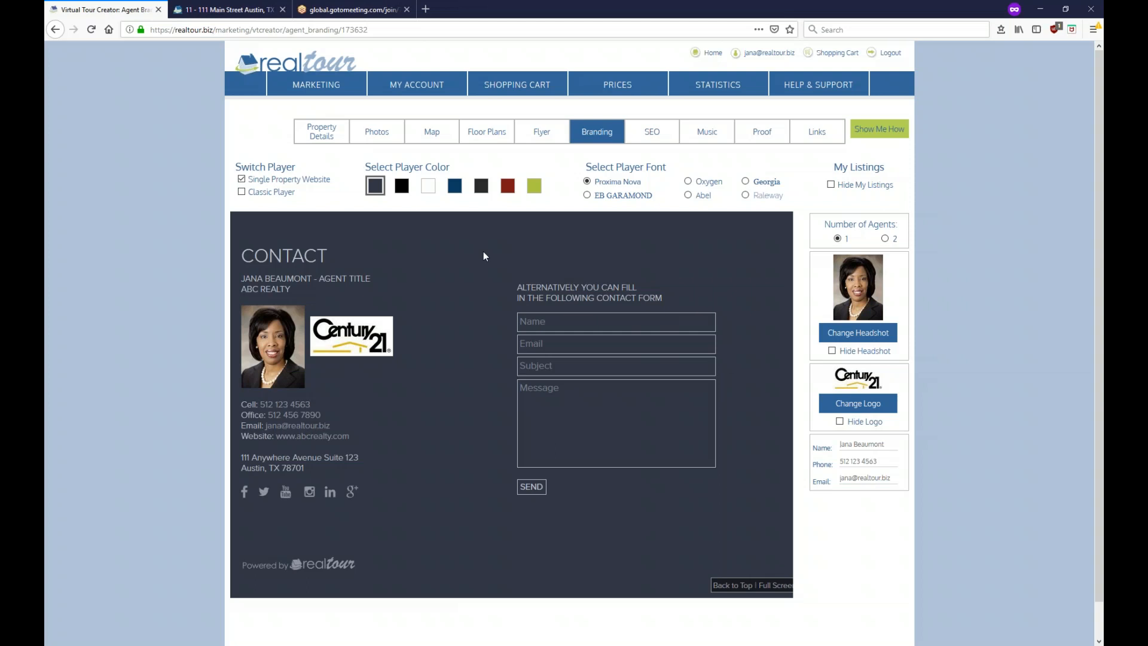
click(455, 187)
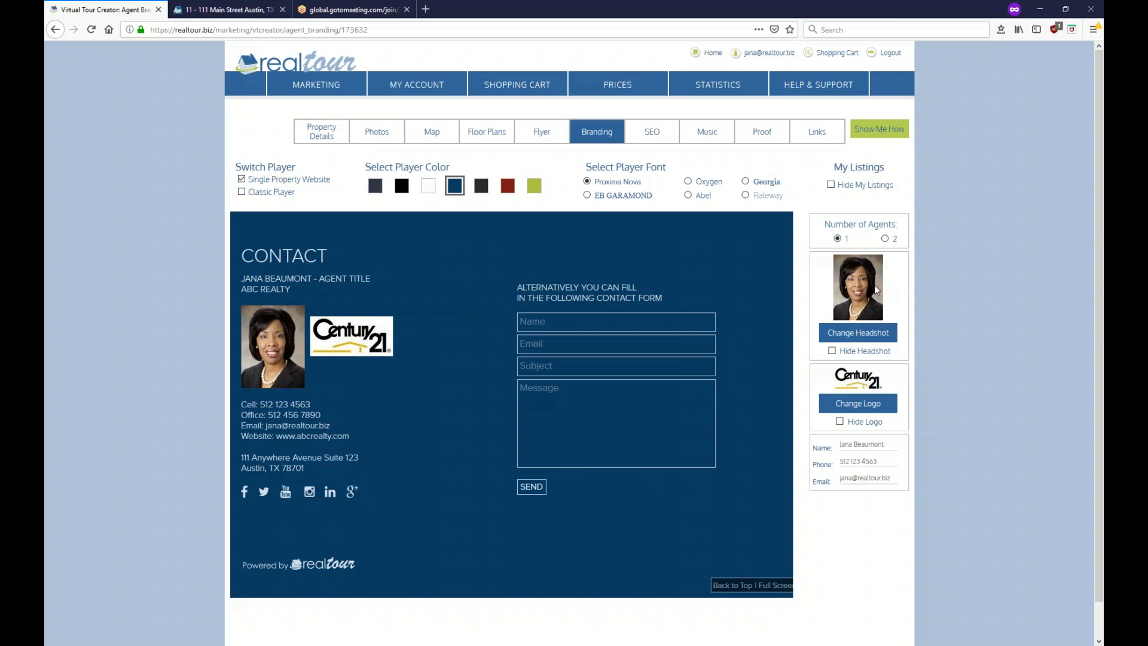
click(859, 334)
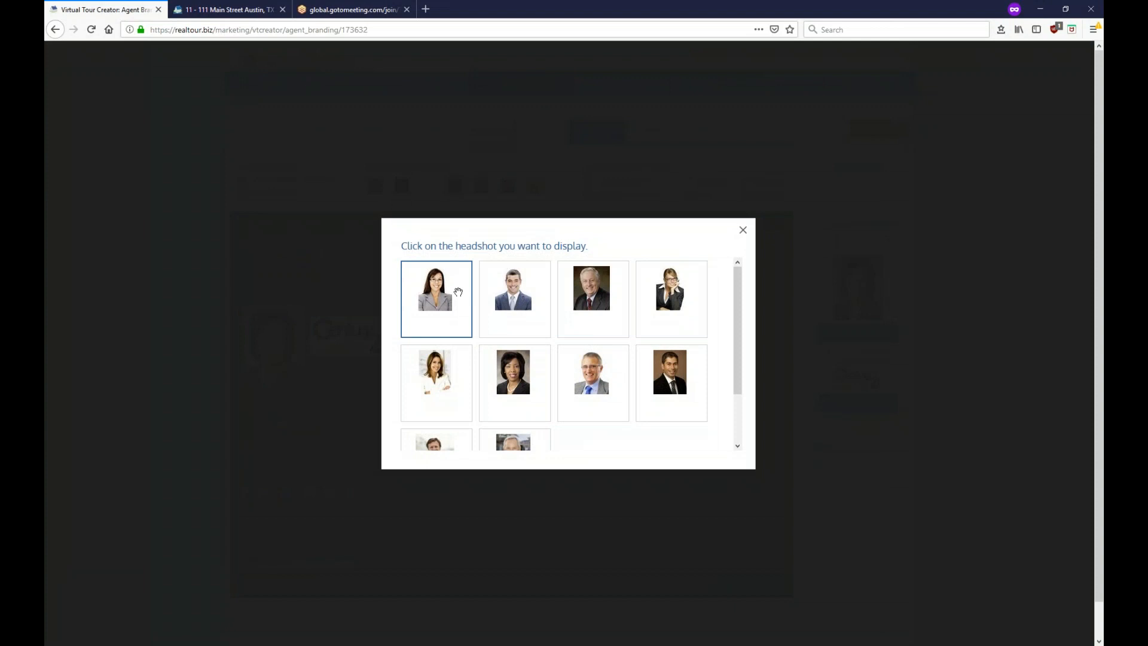
click(742, 230)
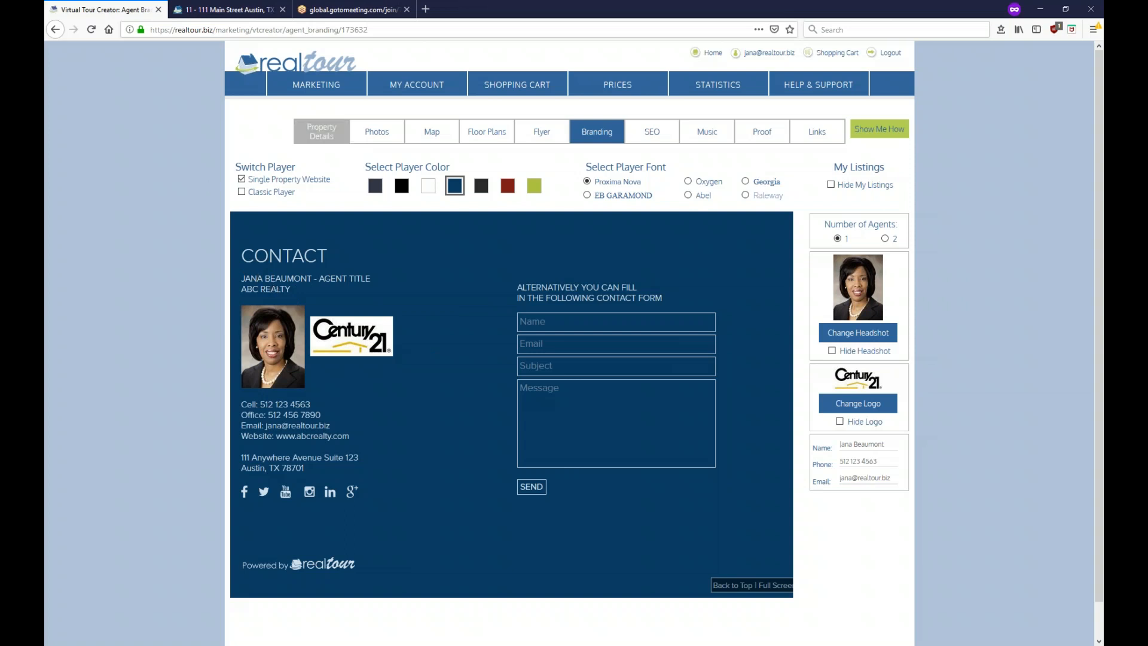
mouse_move(432, 84)
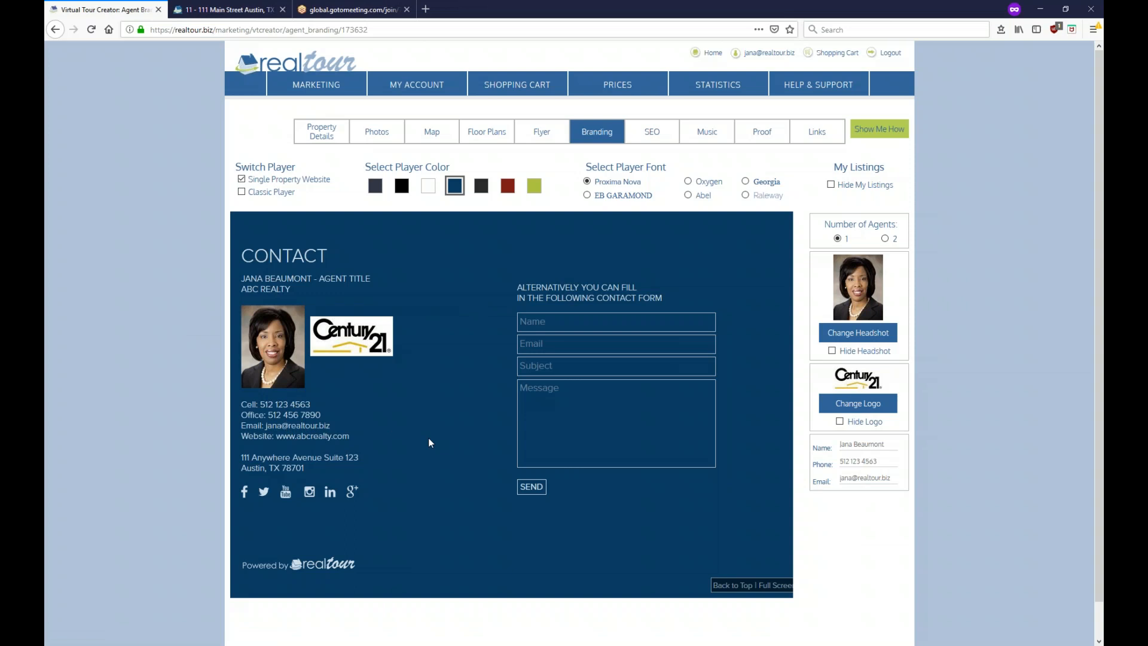
- Try Playful as the tour's background music, and switch the selection back to No Music
click(655, 132)
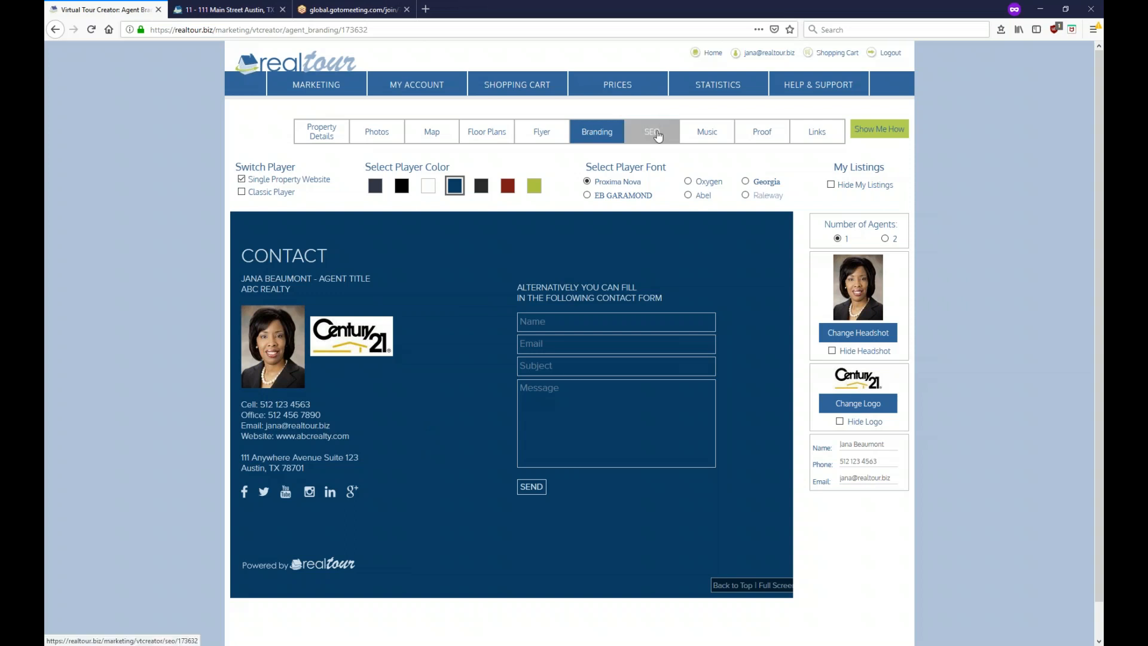
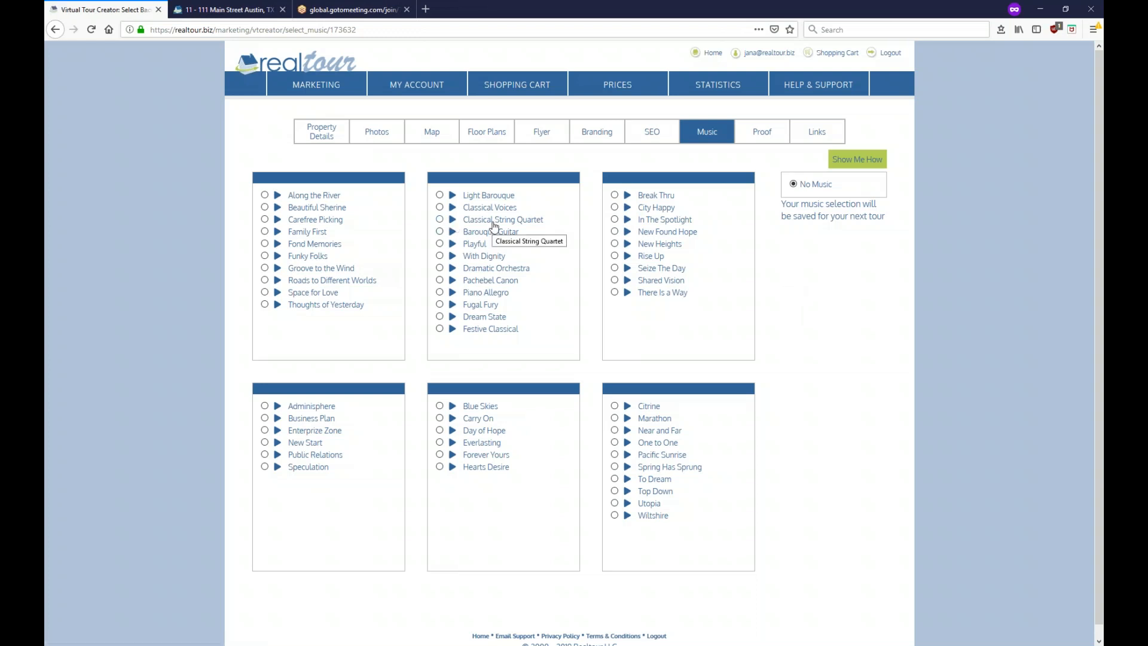
click(439, 243)
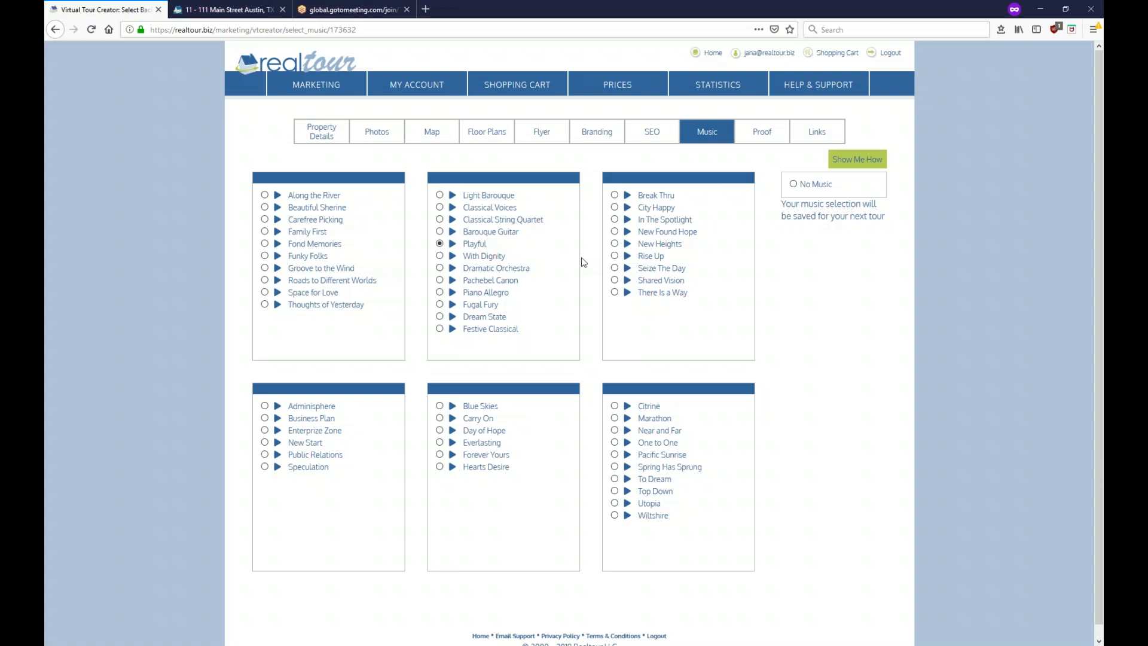
click(793, 184)
- Preview the virtual tour from the proof page and advance through the first images of its slideshow
click(762, 133)
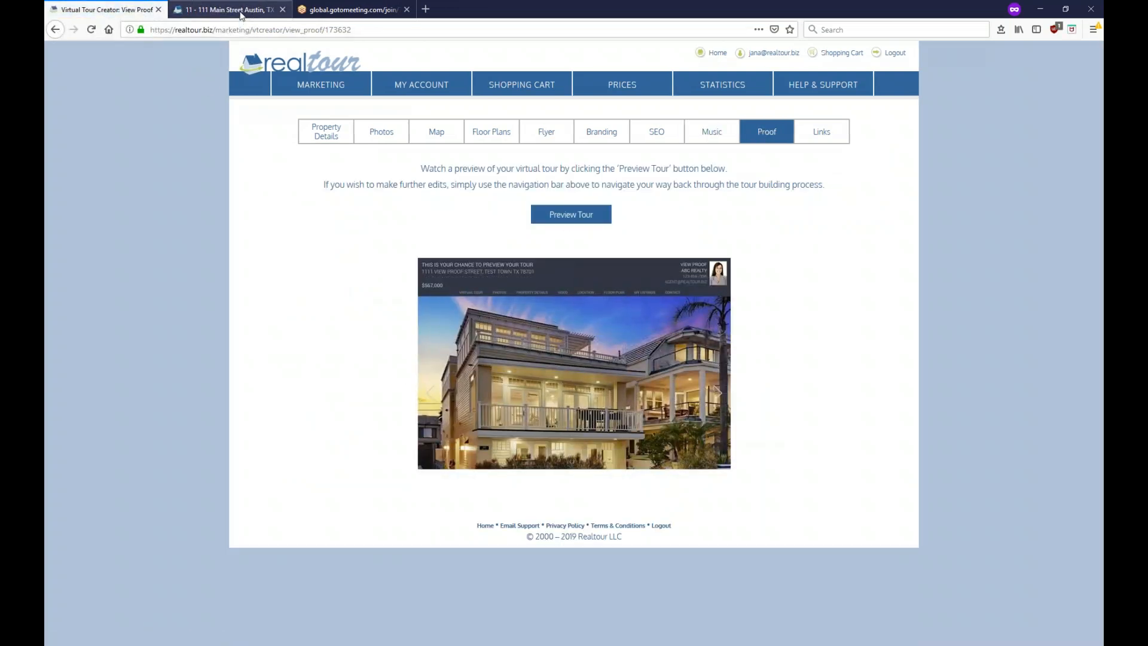
click(571, 214)
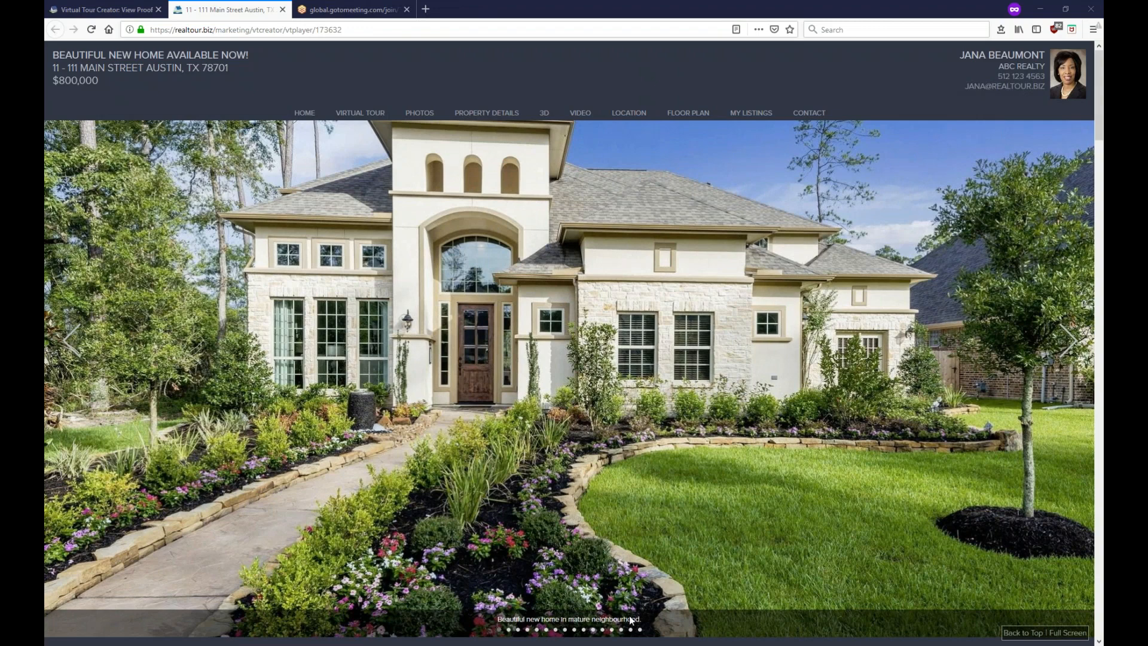
click(1075, 345)
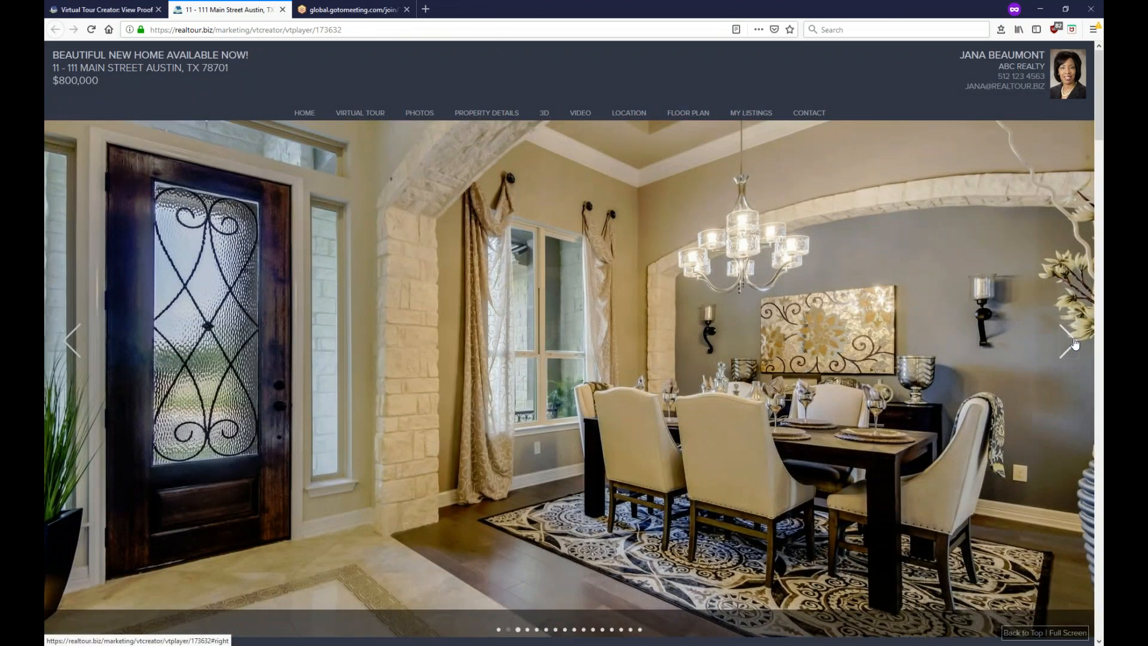
click(1074, 343)
click(1074, 343)
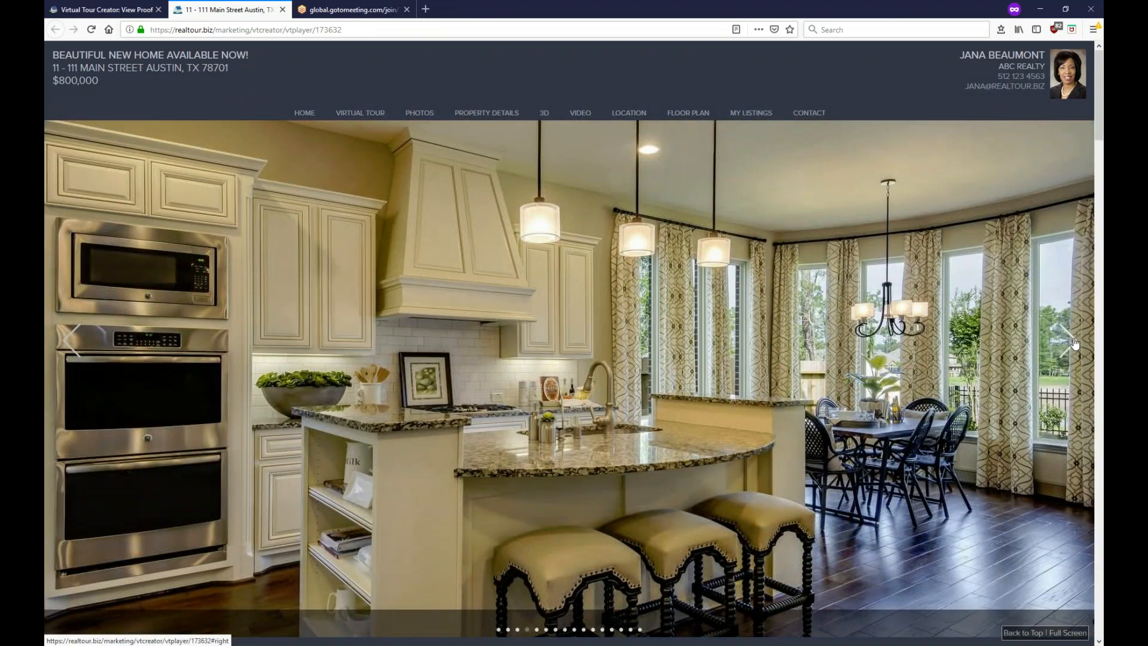
- View the tour's photo gallery and enlarge the living room fireplace photo to check its caption
scroll(621, 272, down, 3)
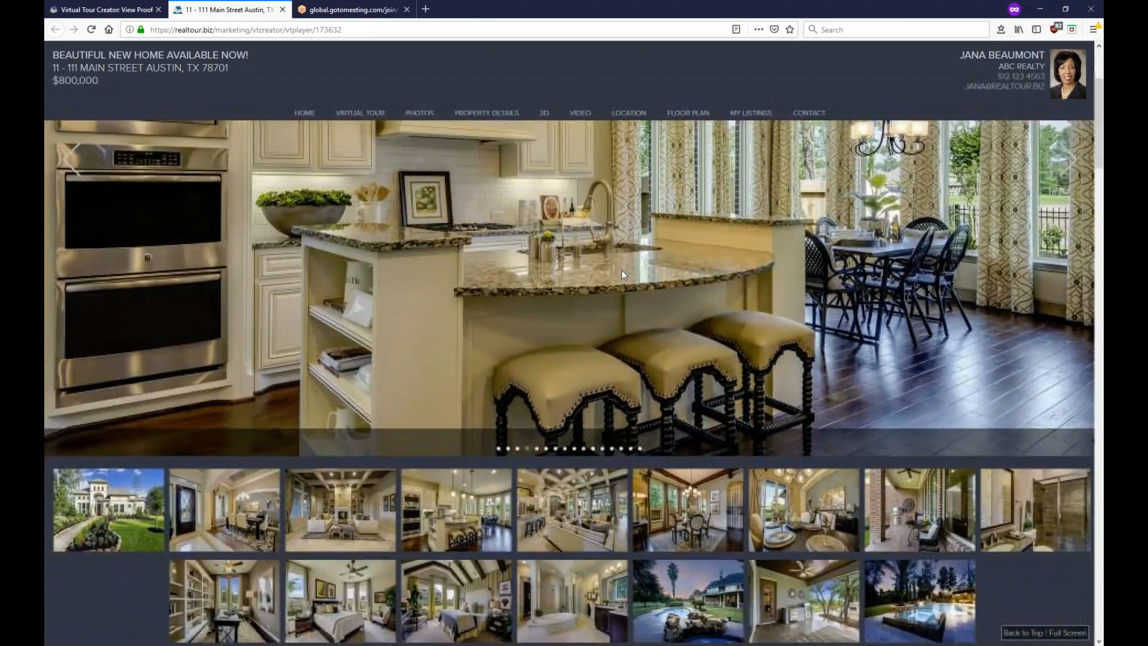
scroll(621, 272, down, 3)
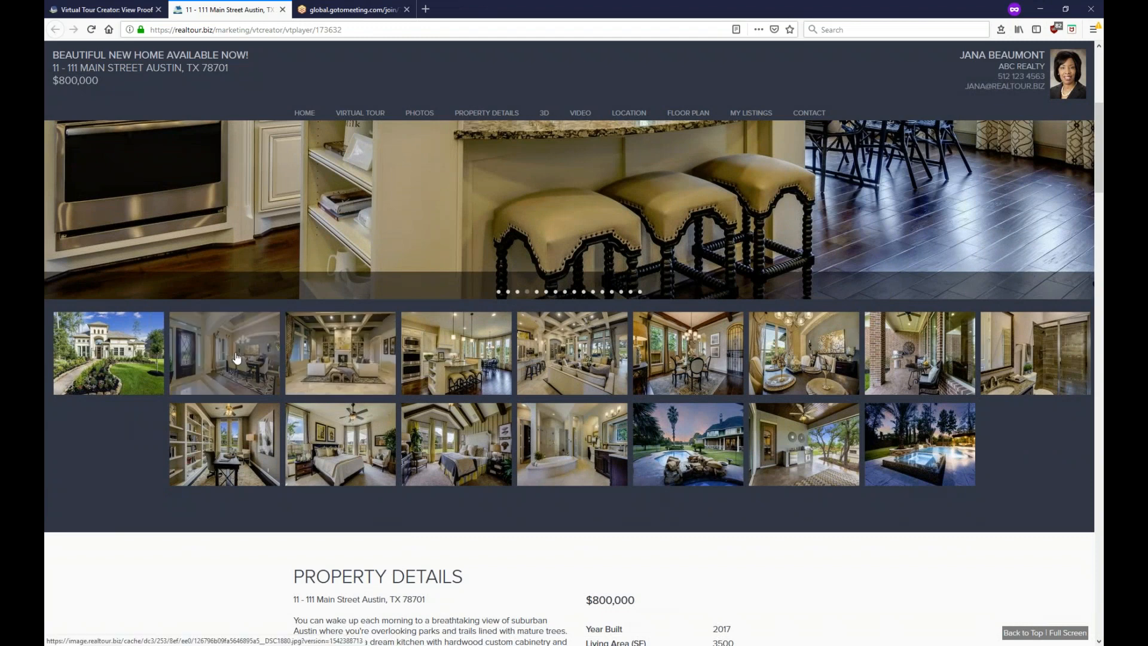
click(329, 350)
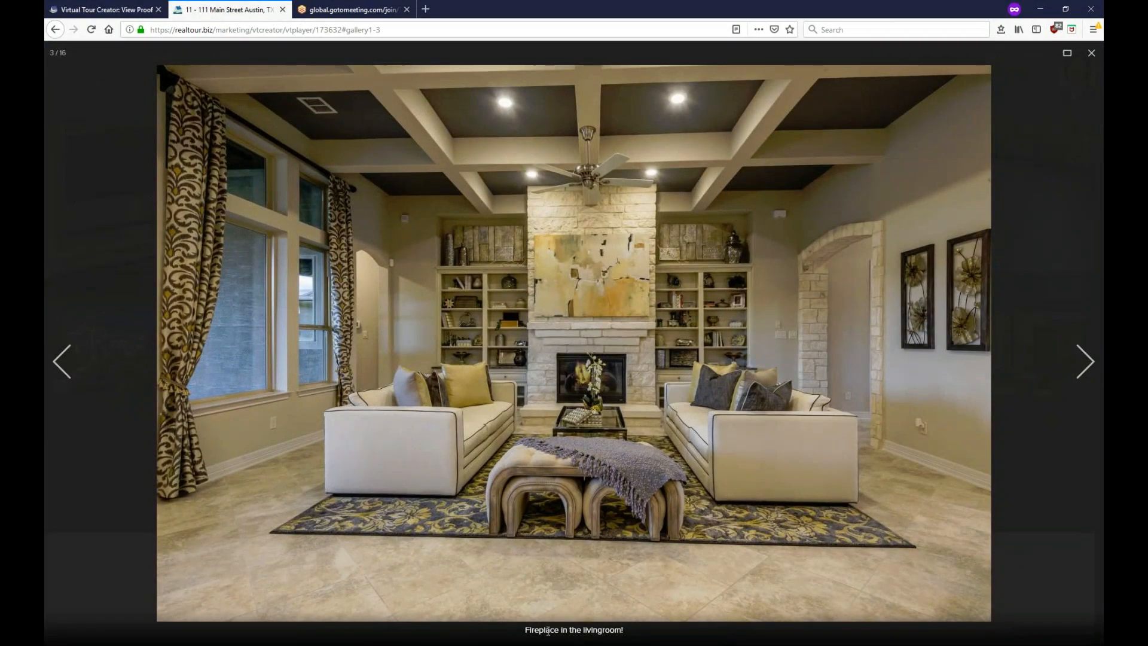
click(1091, 56)
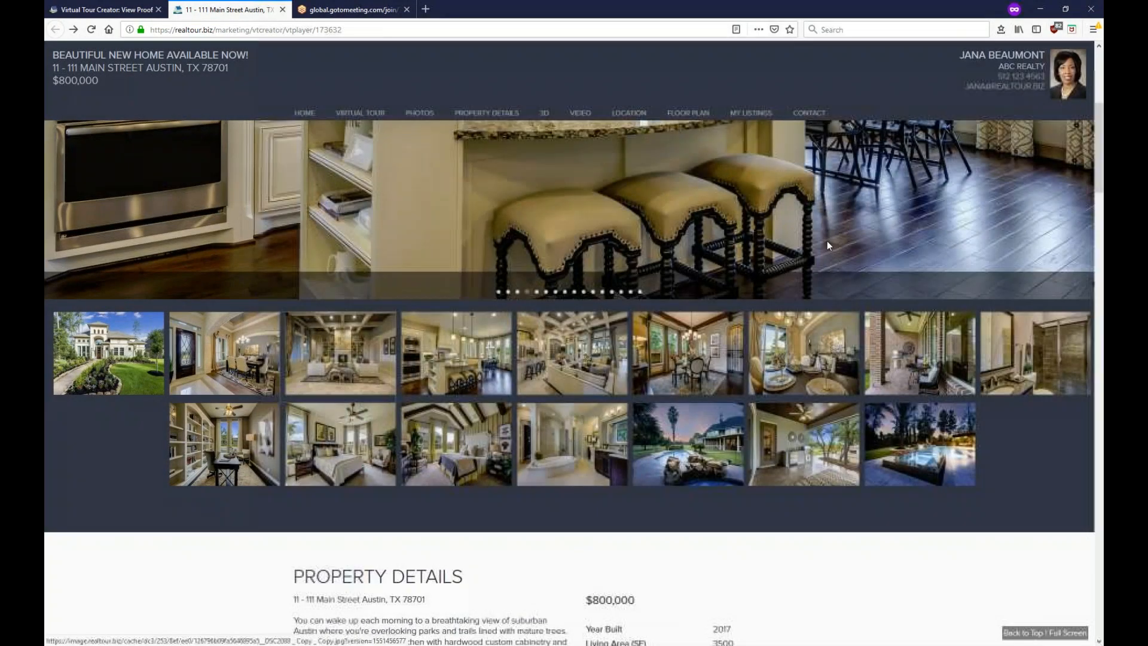
- Expand and collapse the description in the tour's property details, and open the form for forwarding the tour to a friend
scroll(651, 466, down, 4)
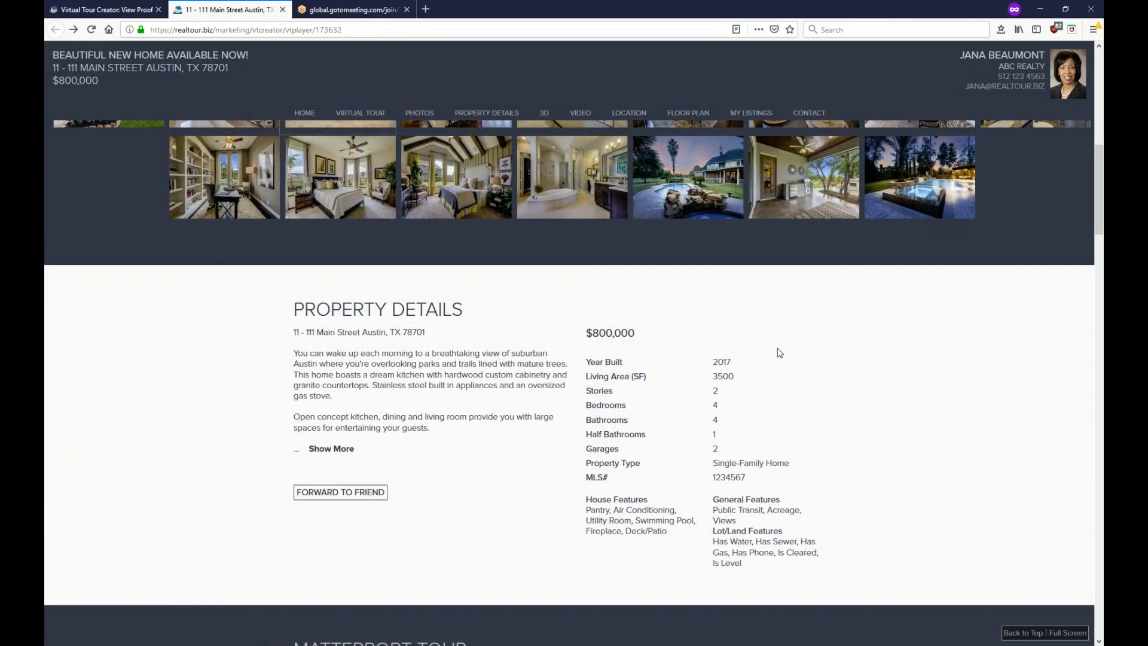
click(336, 450)
click(337, 450)
click(337, 494)
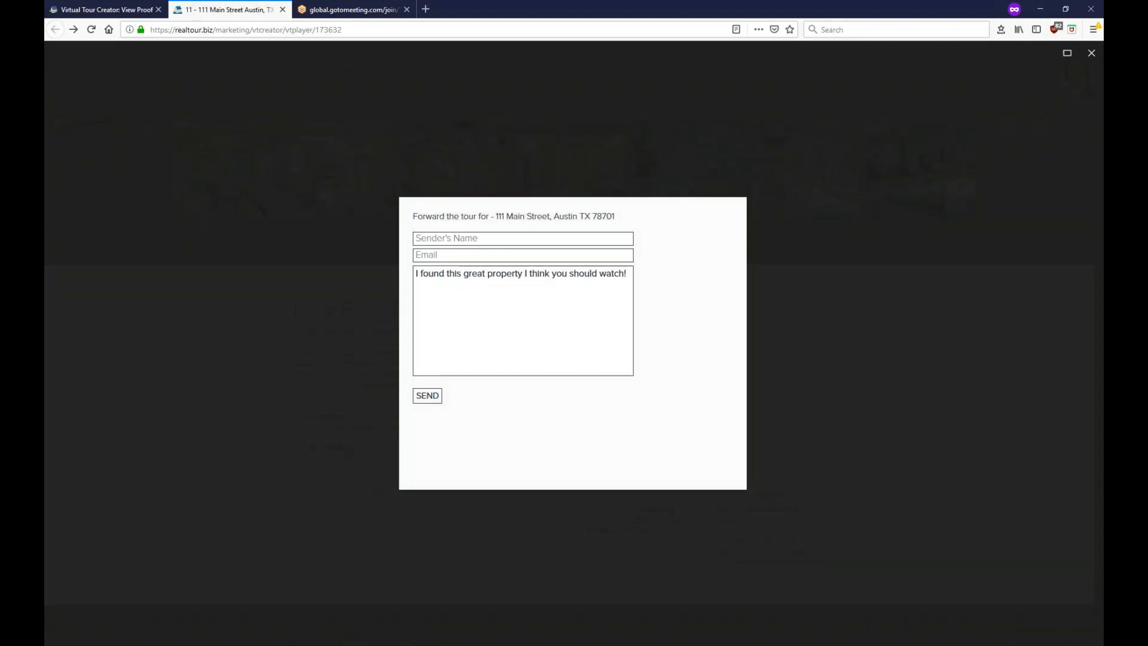
- Close the forwarding form and review the tour page's Matterport, video, location, floor plan, listings and contact sections
click(1092, 54)
scroll(635, 408, down, 5)
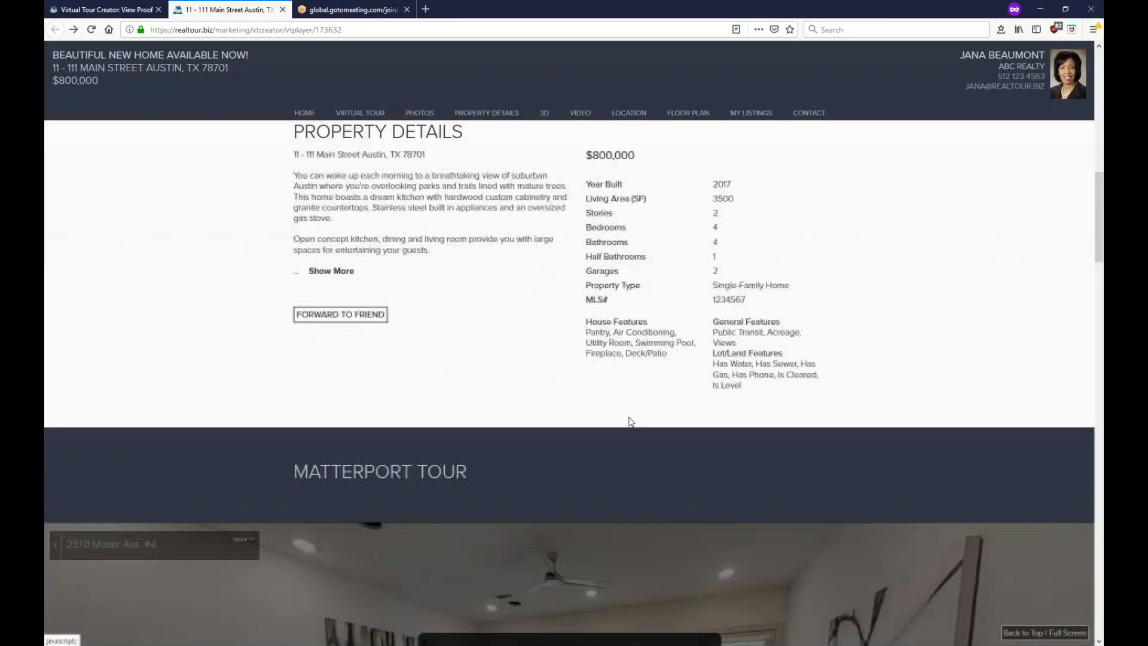
scroll(697, 289, down, 2)
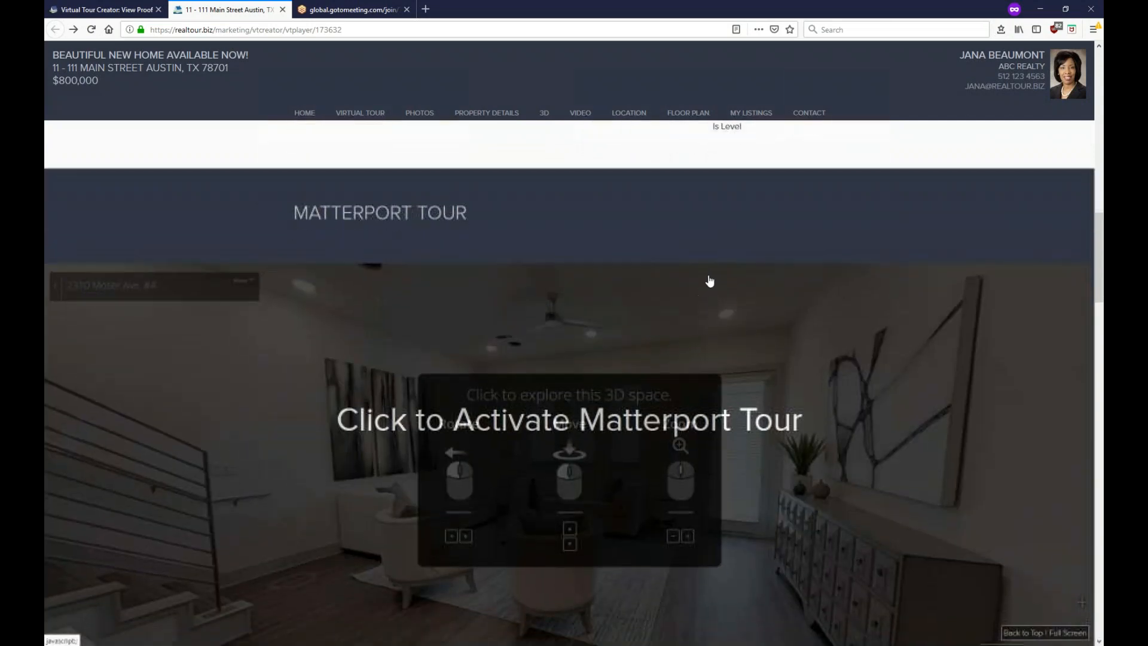
scroll(725, 213, down, 1)
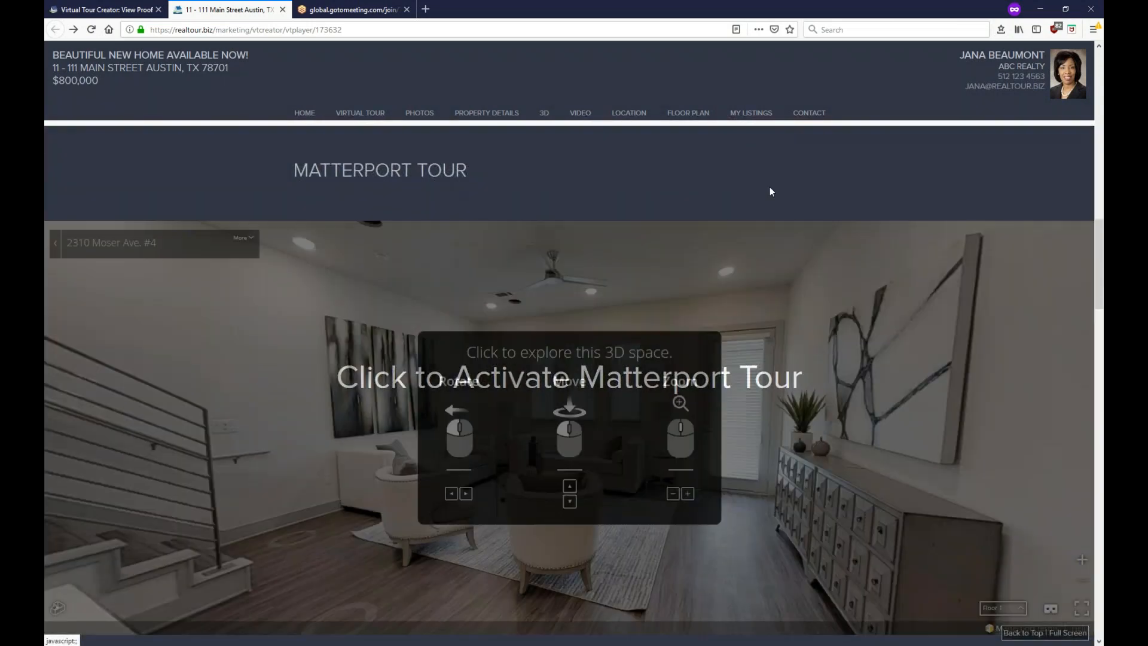
scroll(777, 323, down, 7)
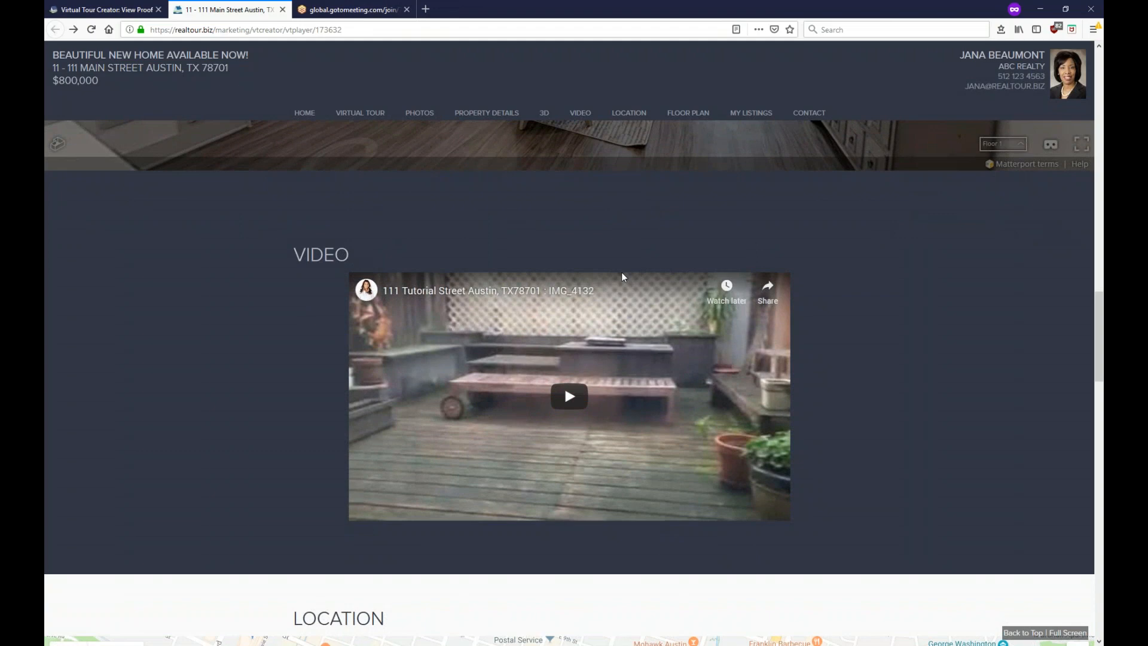
scroll(817, 445, down, 8)
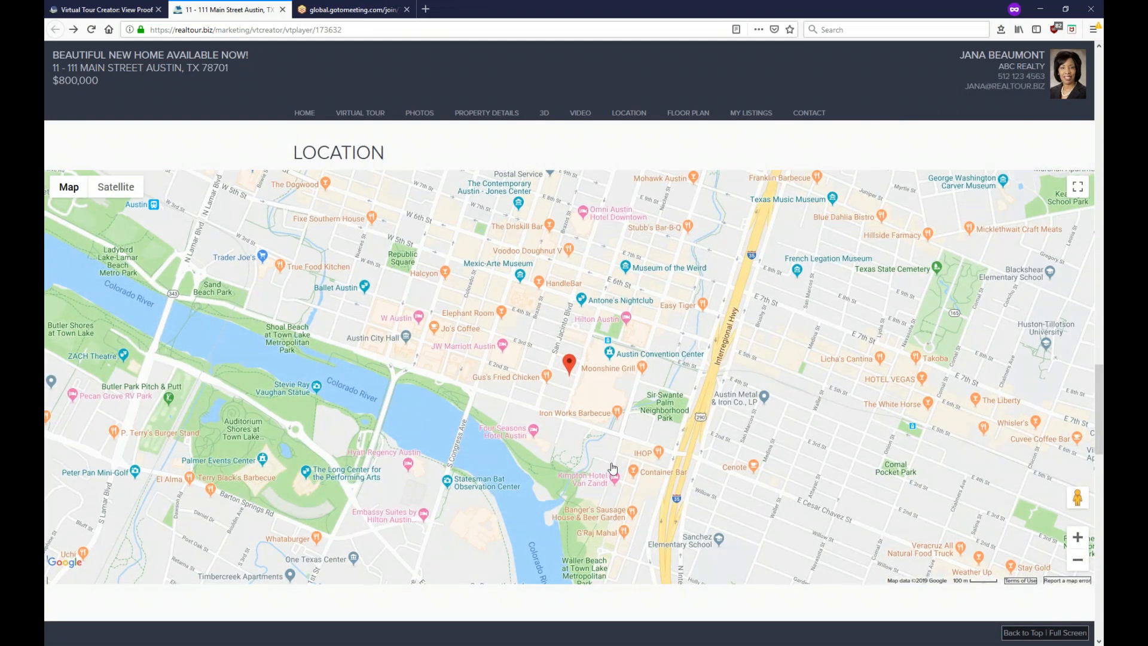
scroll(672, 446, down, 8)
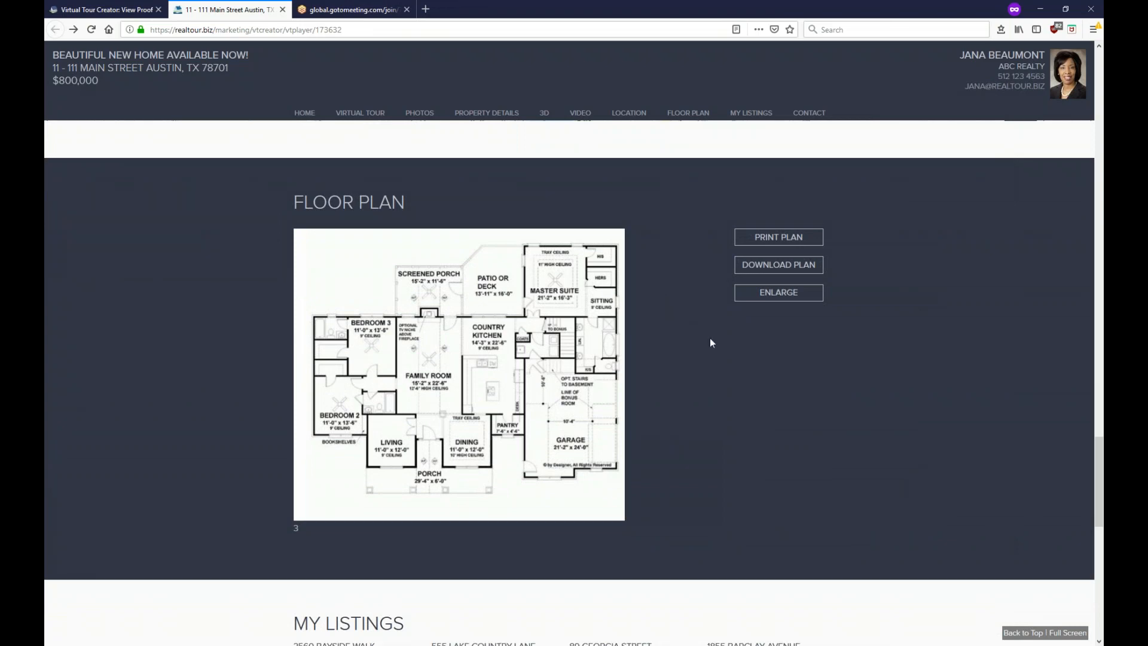
scroll(707, 338, down, 6)
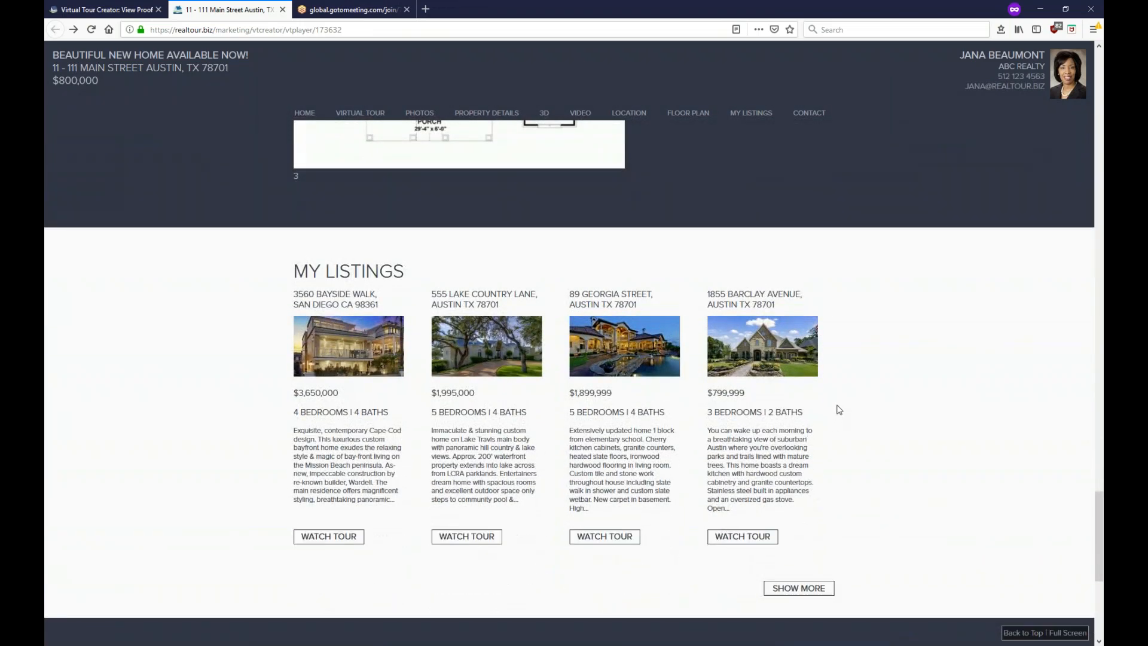
scroll(840, 410, down, 1)
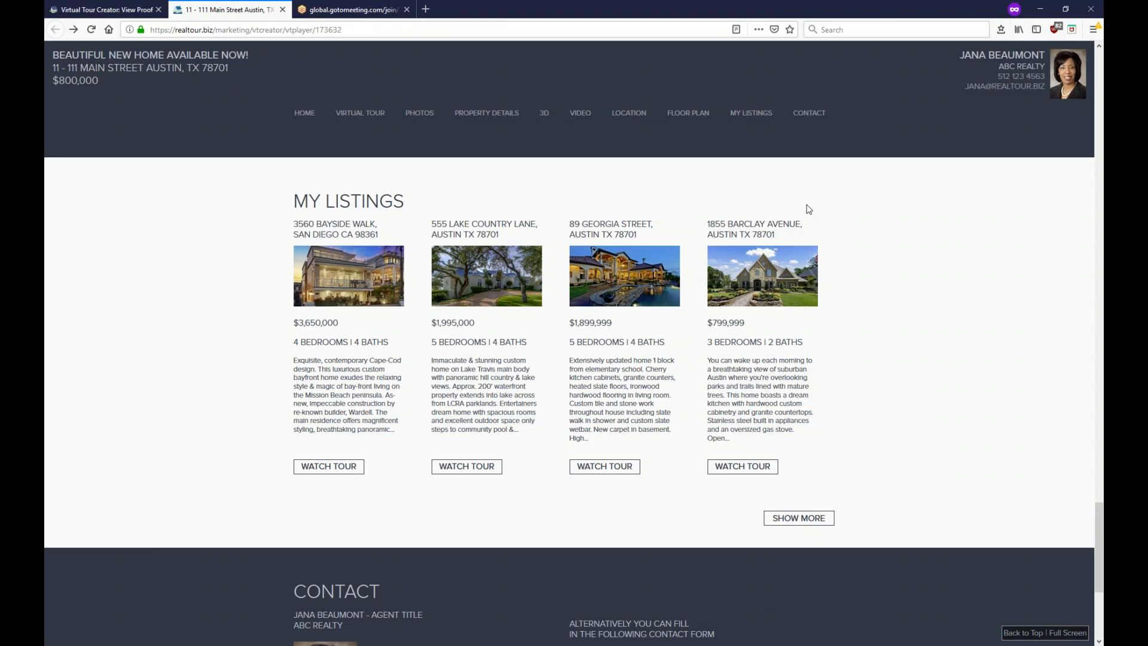
scroll(820, 251, down, 5)
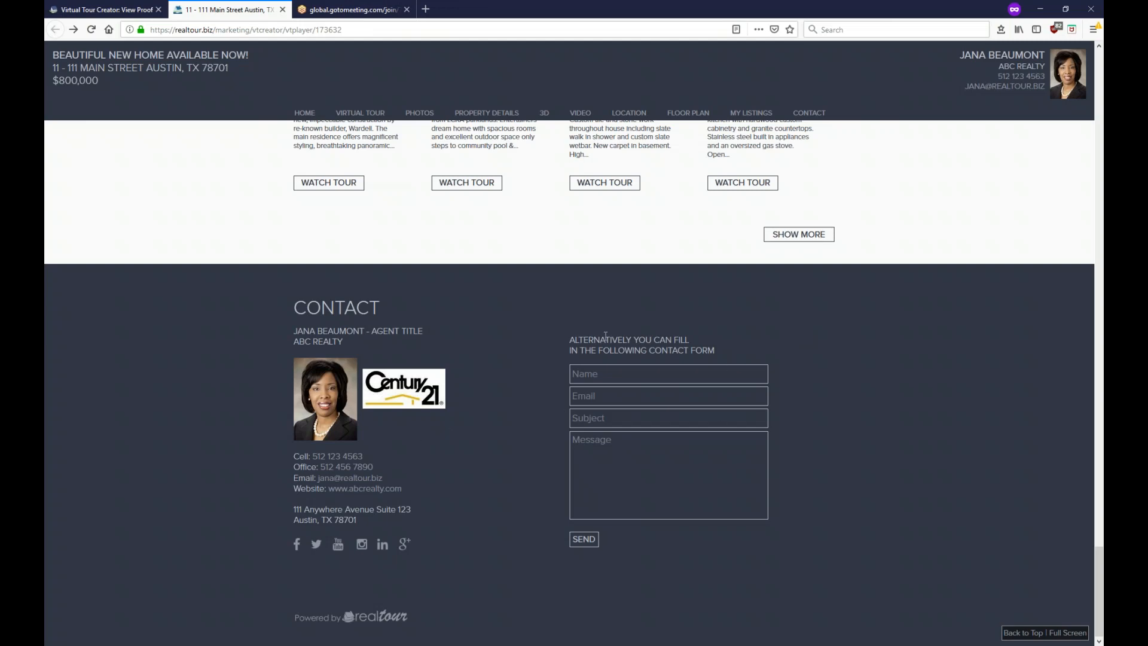
- Open the virtual tour slideshow from the tour page, pause it and show its image thumbnails
scroll(698, 357, up, 14)
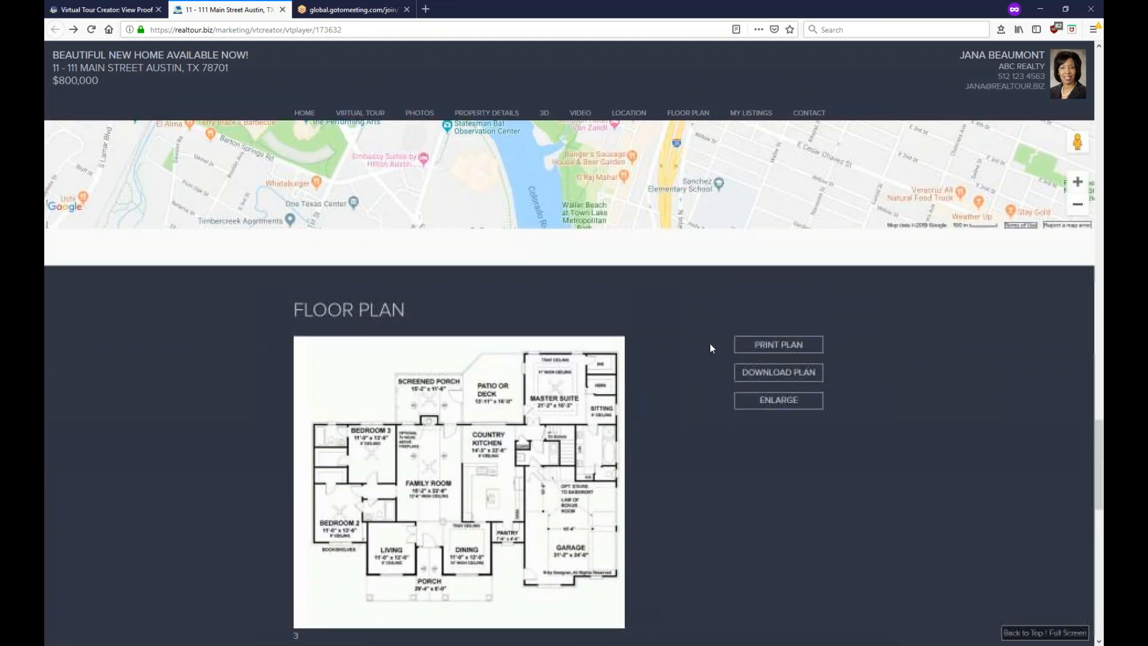
scroll(710, 348, up, 15)
scroll(724, 287, up, 14)
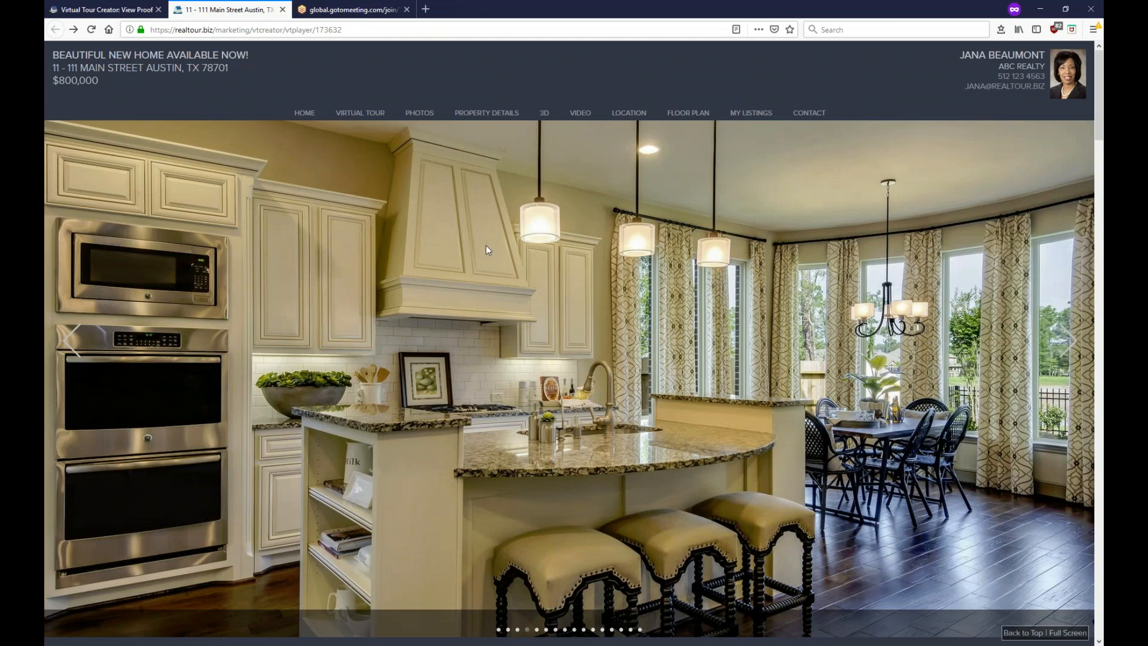
click(360, 112)
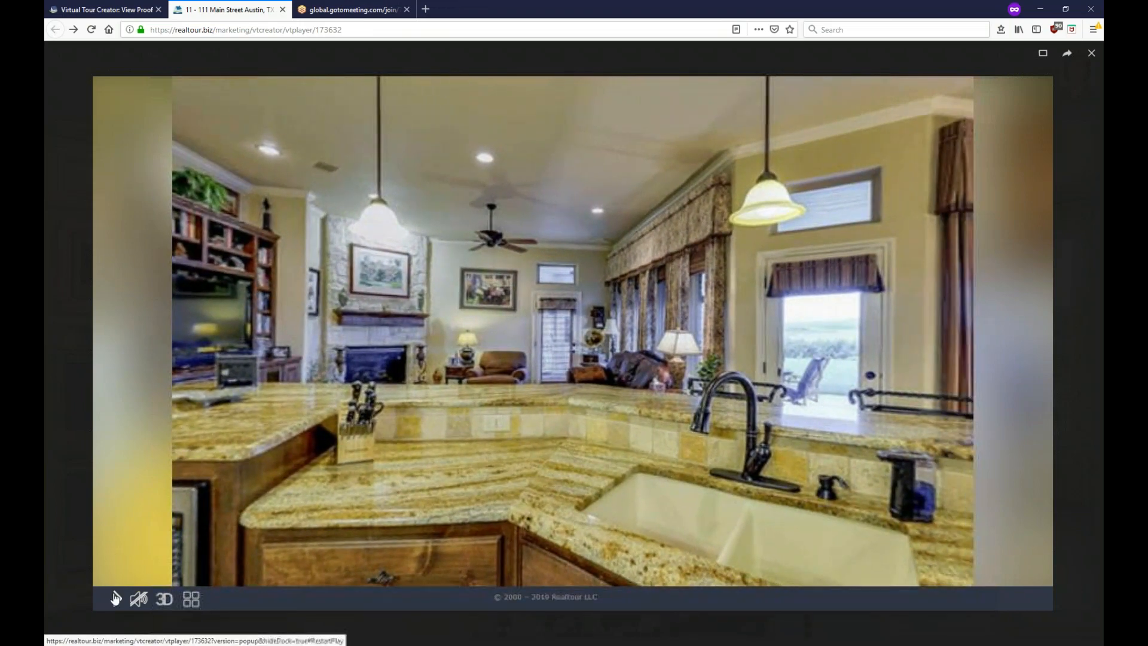
click(115, 598)
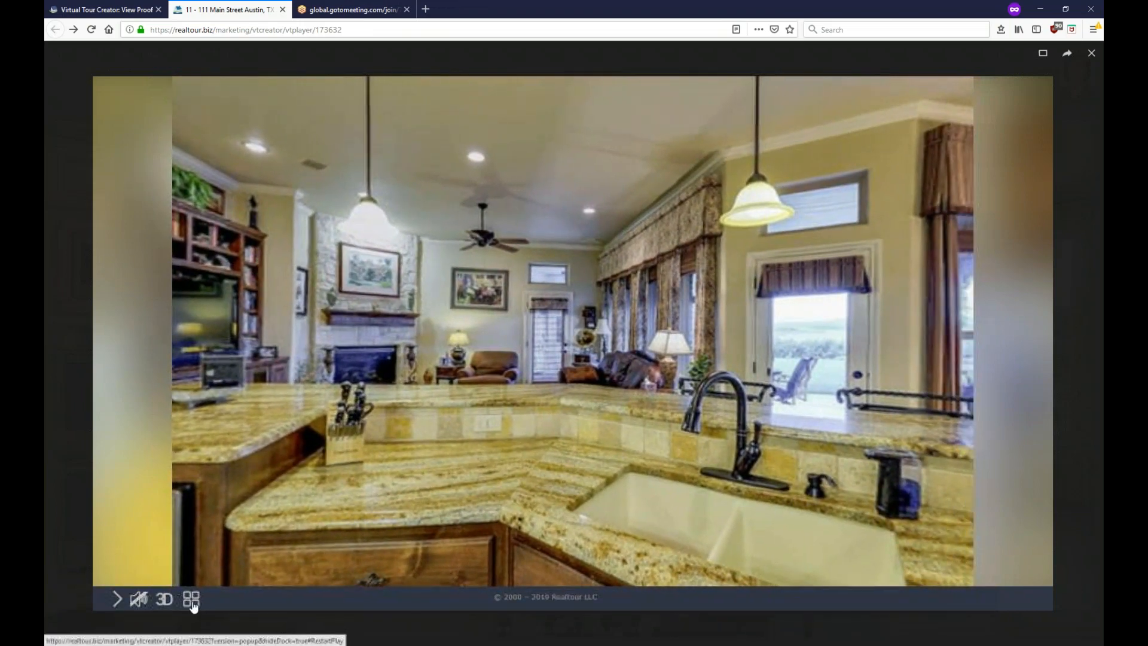
click(191, 598)
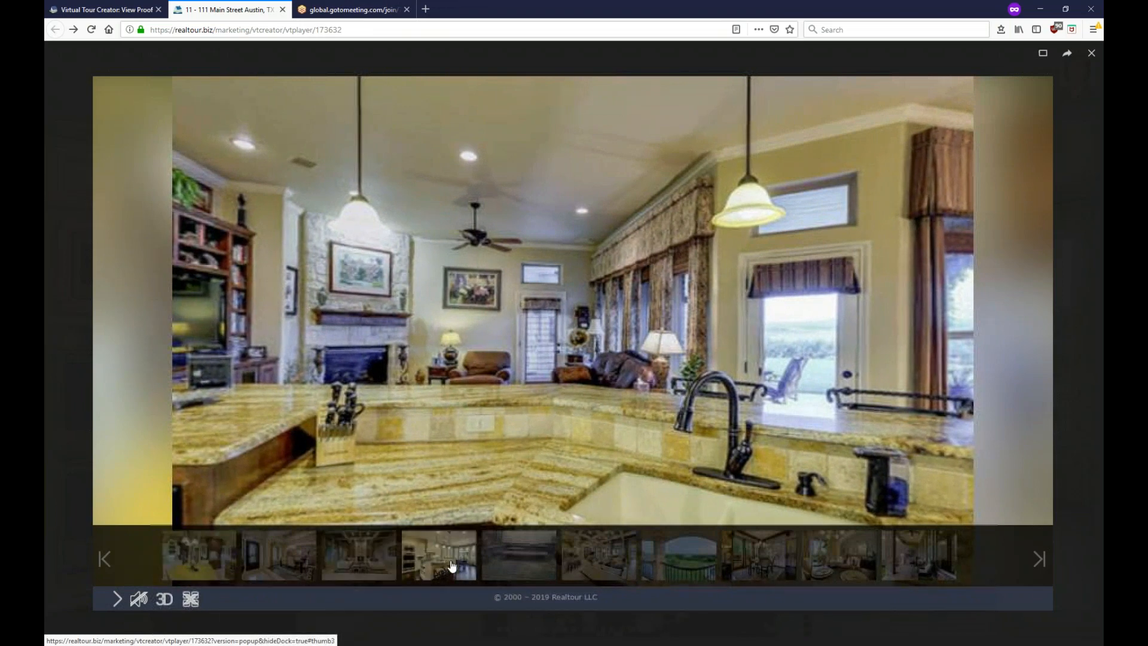
click(364, 556)
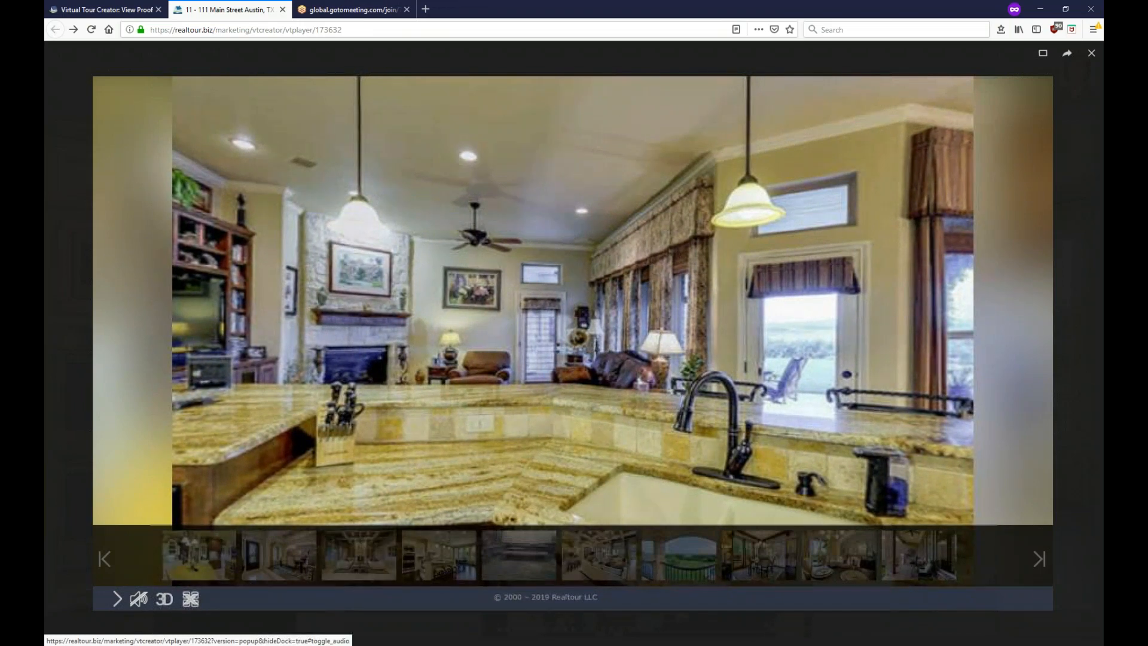
- Resume the slideshow to play the embedded patio video, pause it there and close the slideshow
click(116, 598)
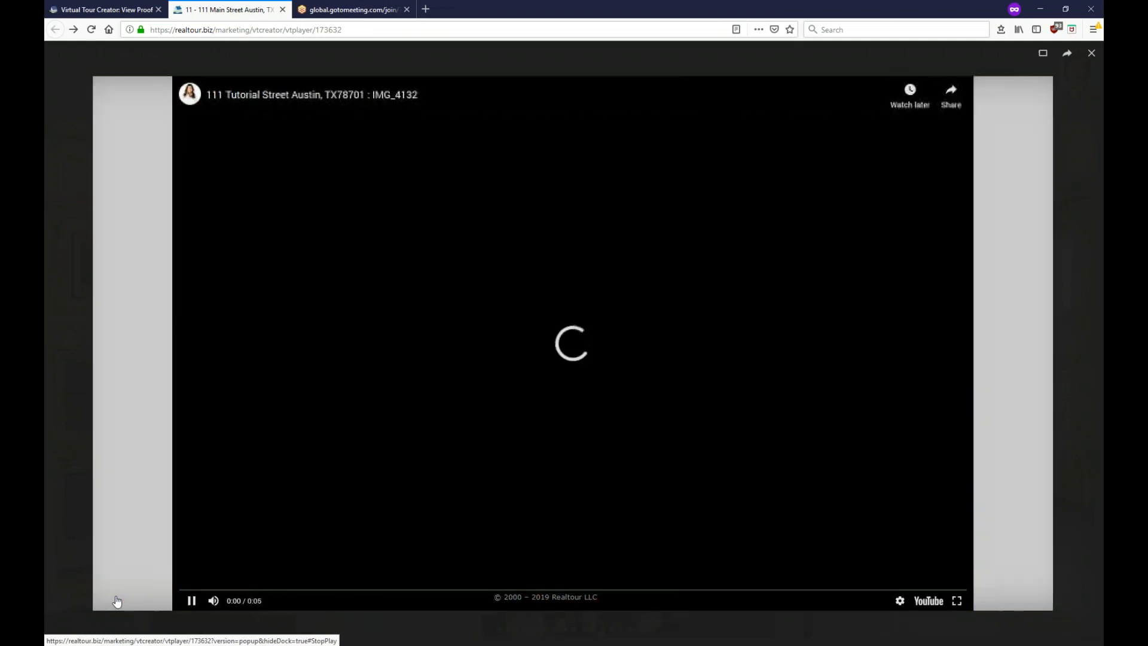
click(190, 600)
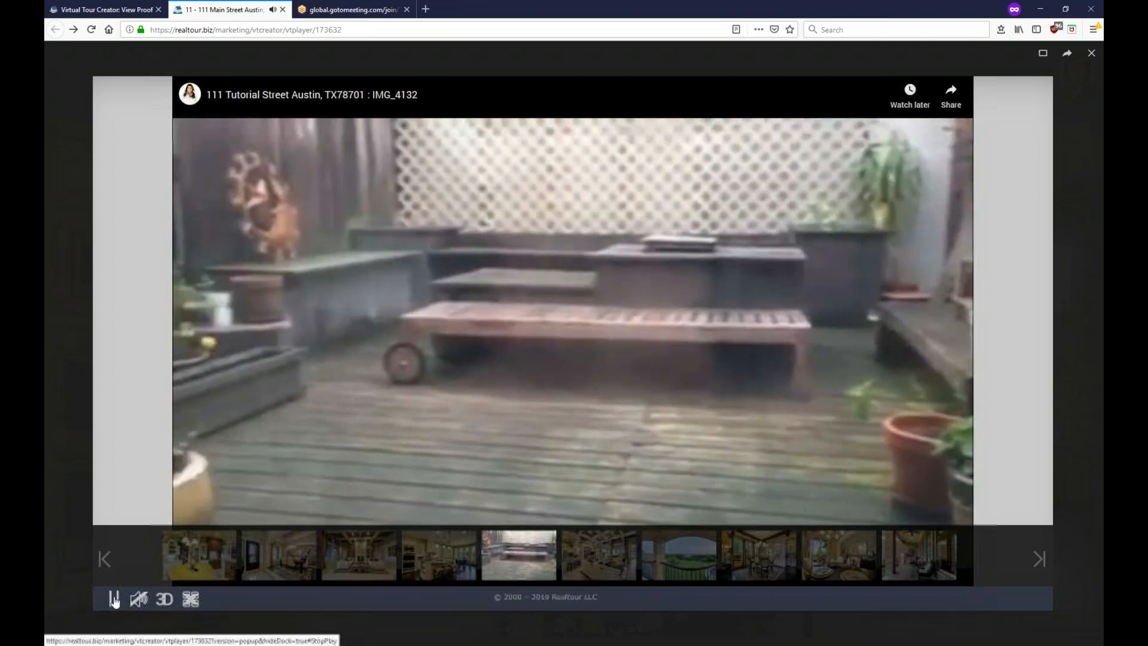
click(113, 599)
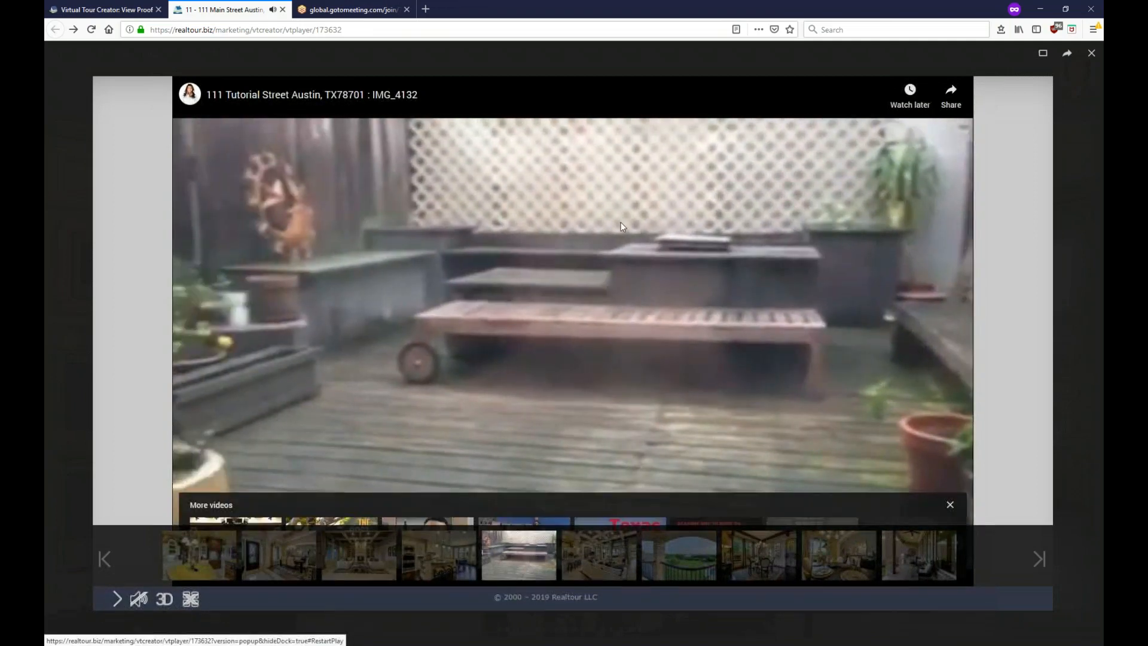
click(1091, 53)
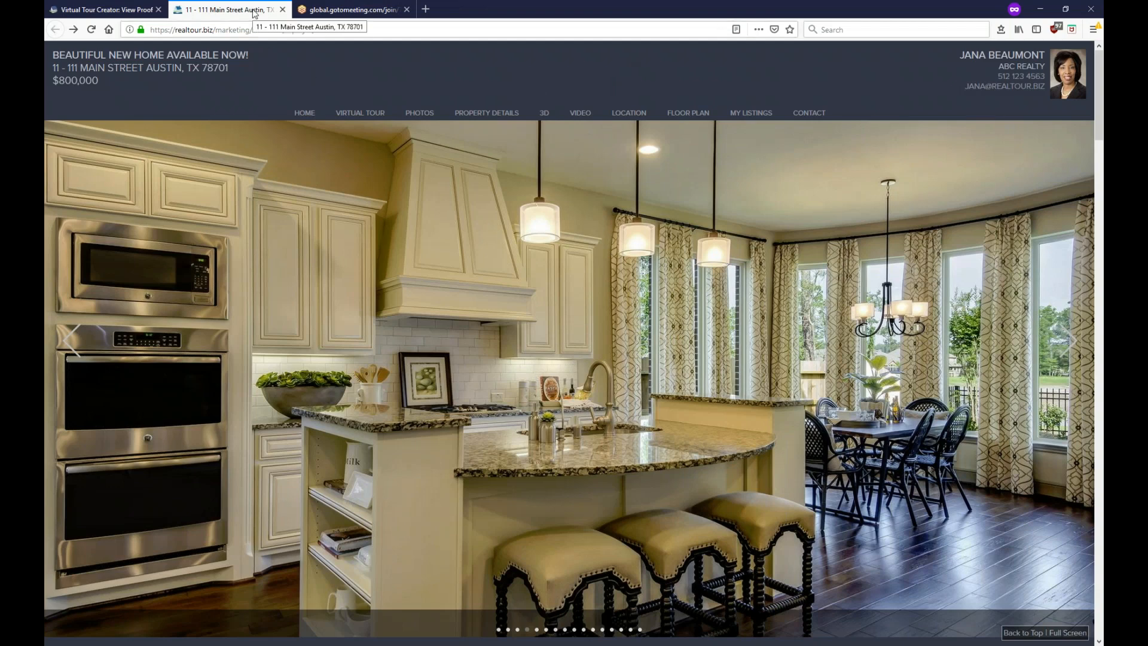
- Return to the Virtual Tour Creator and review the tour's links, custom domain name, QR code and YouTube video options
click(121, 12)
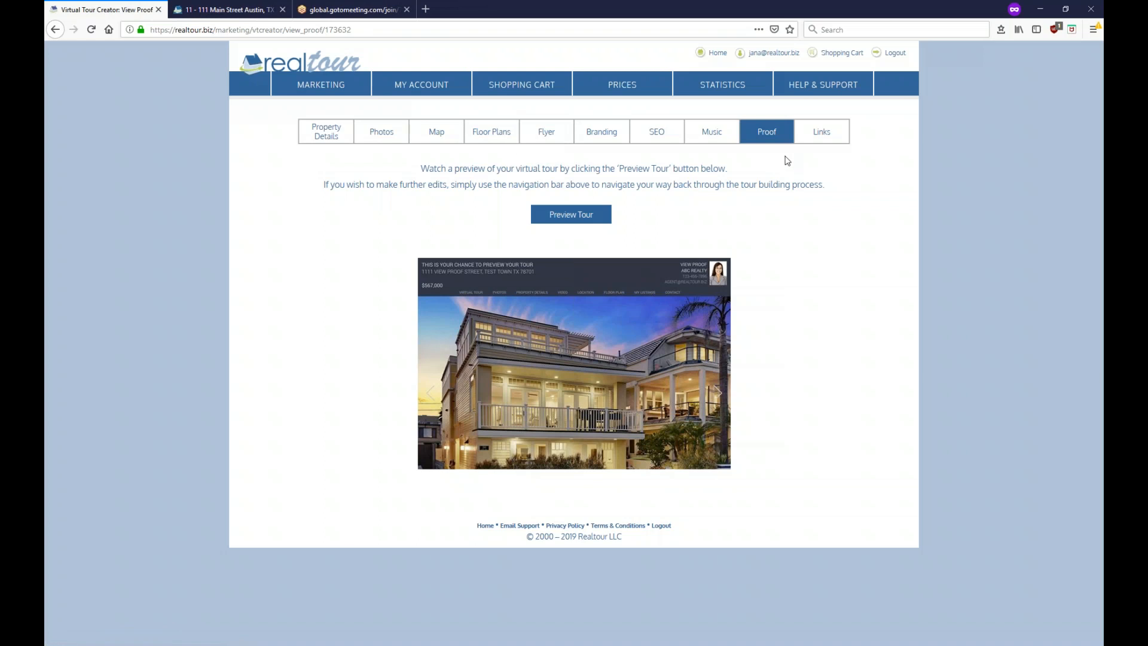
click(820, 134)
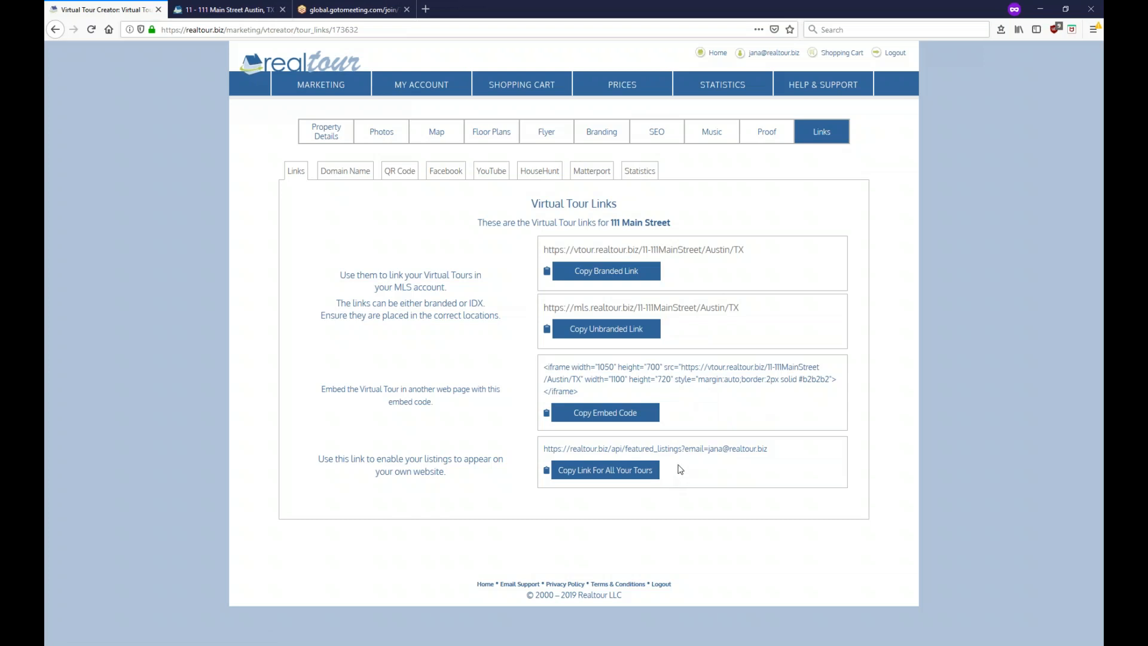
click(346, 178)
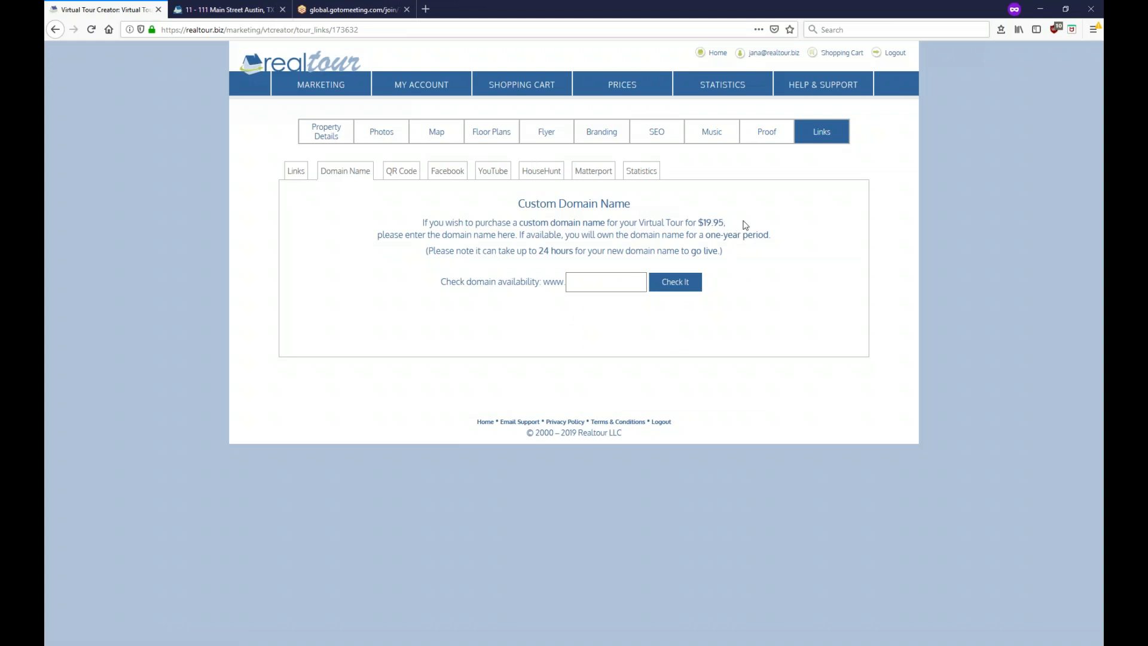
click(403, 174)
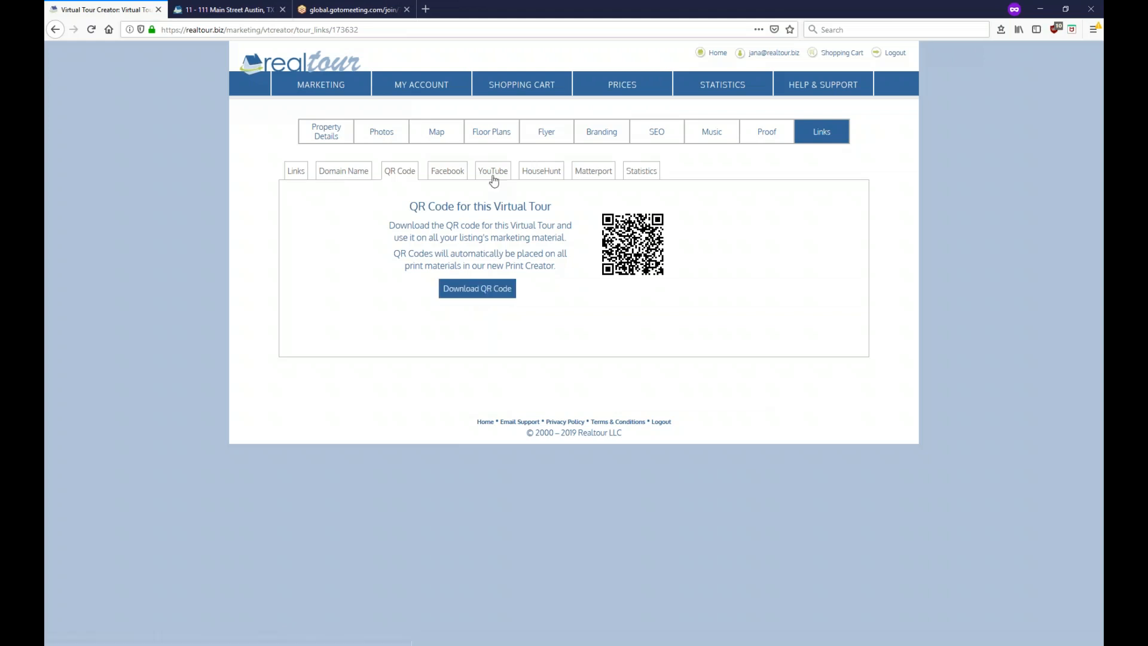
click(492, 173)
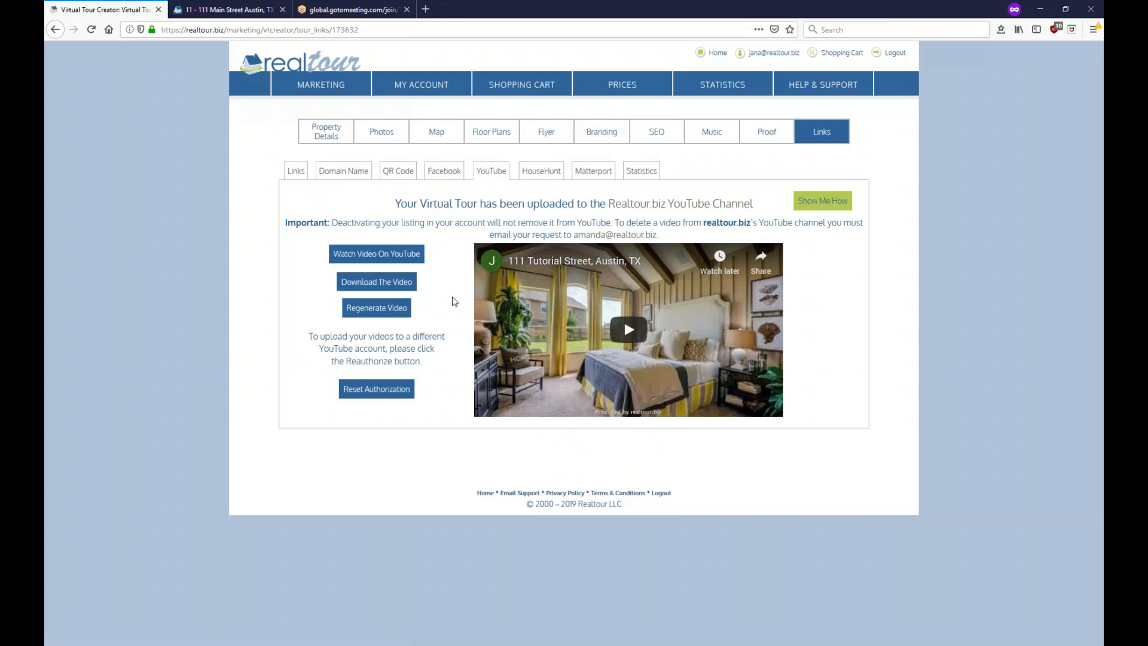
- Open the tour's Matterport 3D sharing options and copy the Matterport link
click(583, 173)
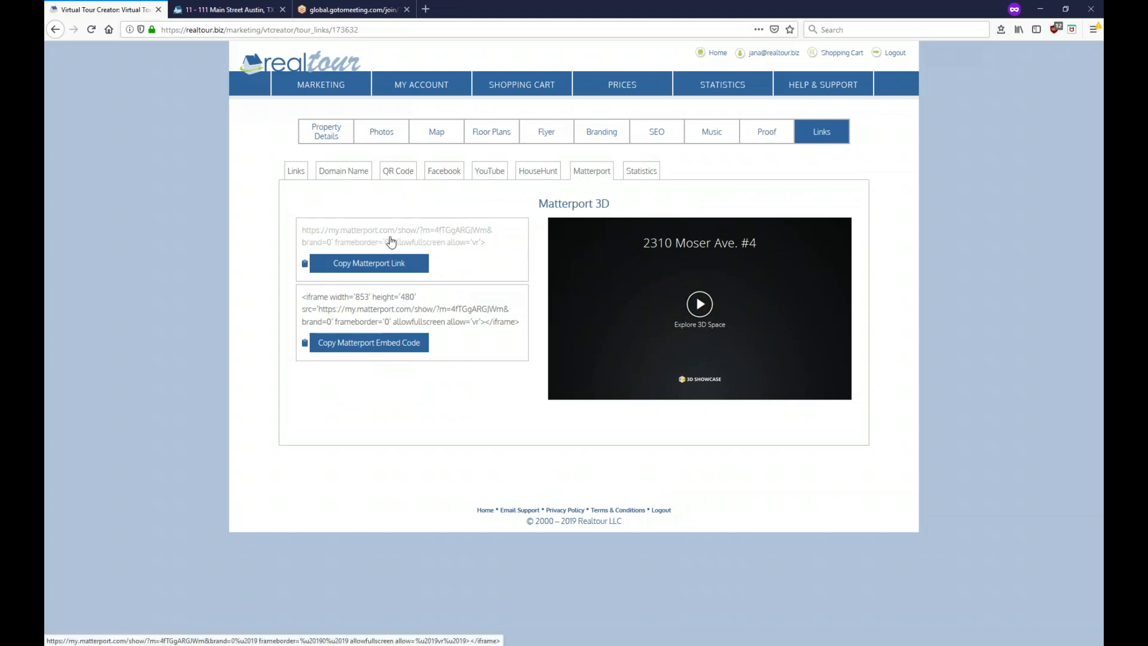
click(370, 263)
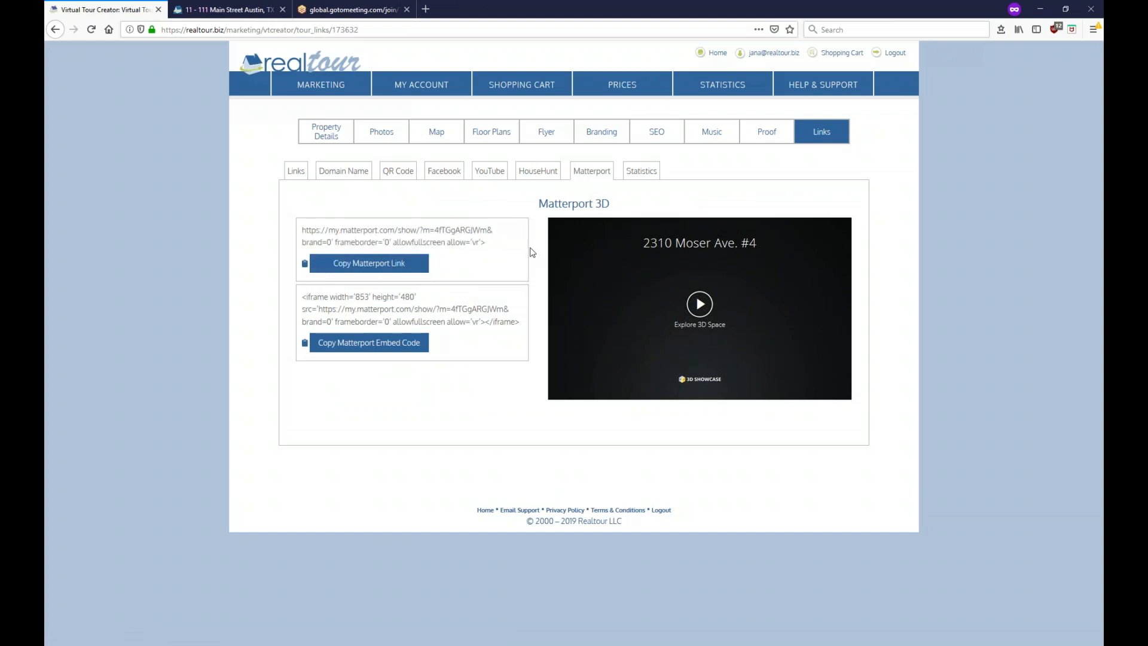
- View the tour's statistics and weekly client report sign-up, and go to the Realtour marketing home page
click(645, 173)
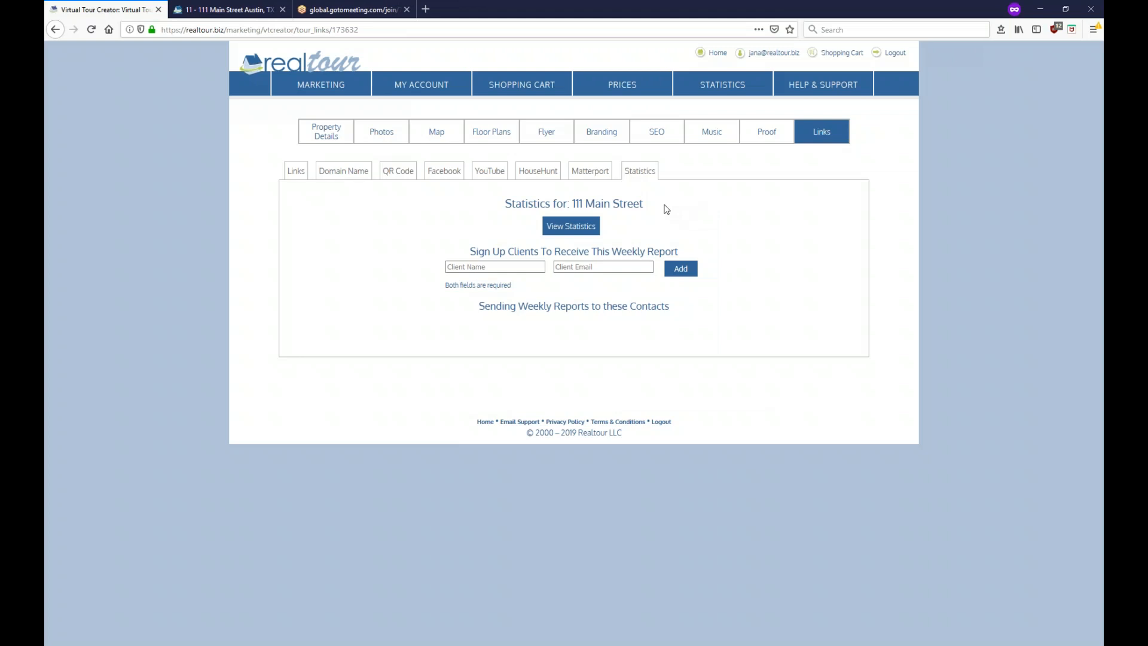
click(498, 269)
click(318, 63)
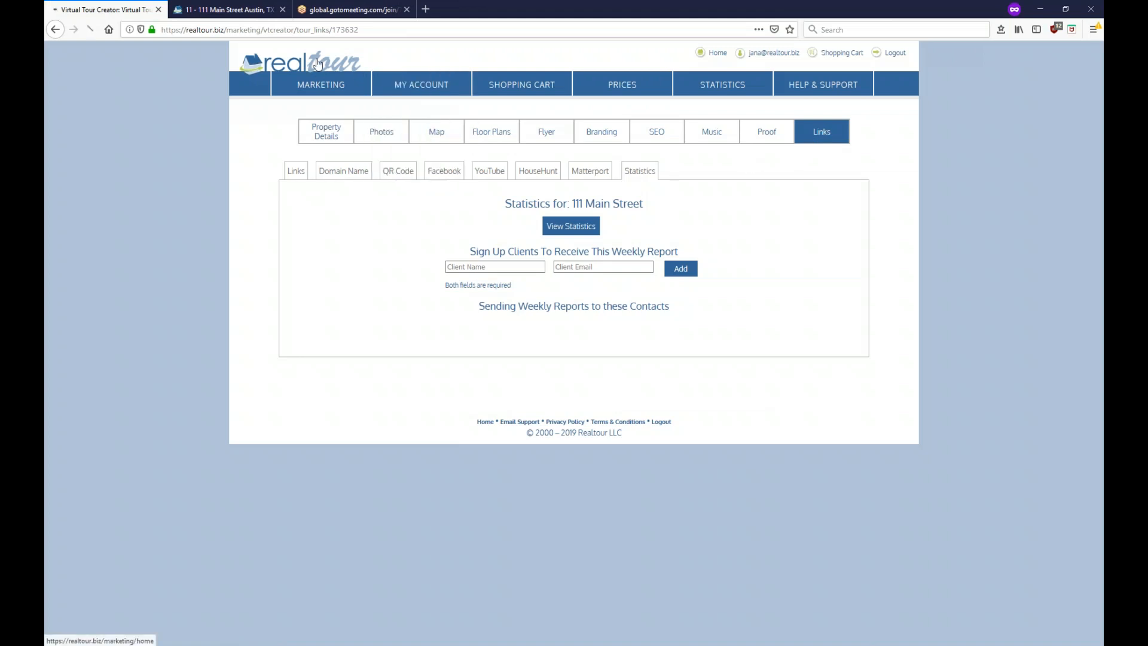